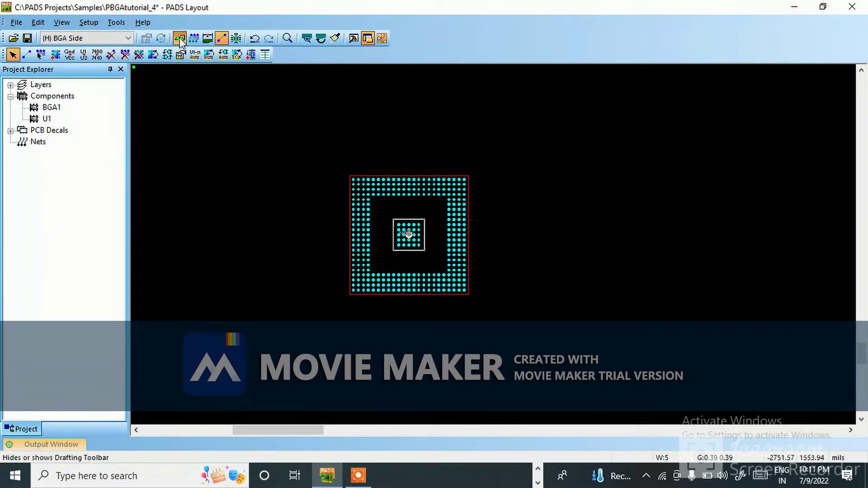
Step: Draw a rectangular board outline about 3103 by 1848 mils around the BGA component
left_click(180, 38)
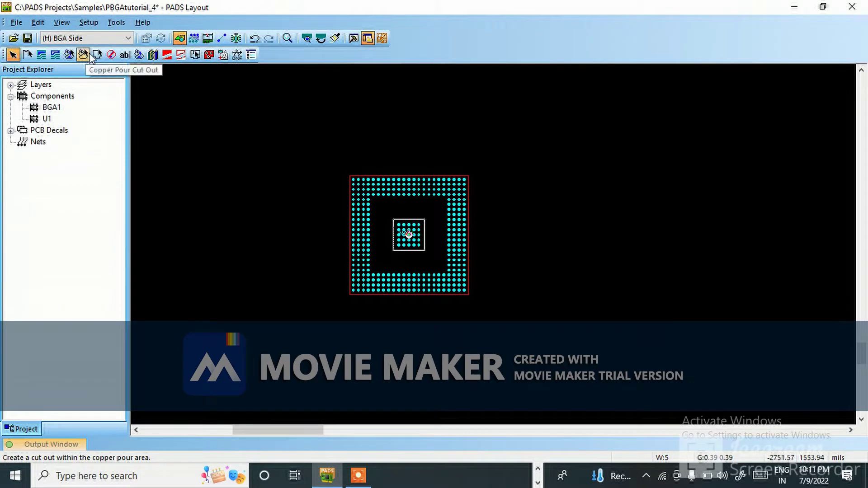
left_click(97, 55)
right_click(300, 129)
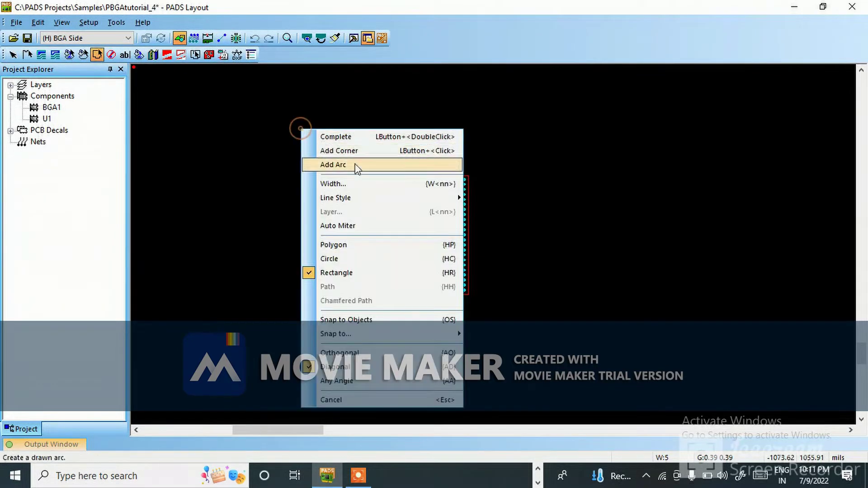
left_click(326, 226)
left_click(248, 148)
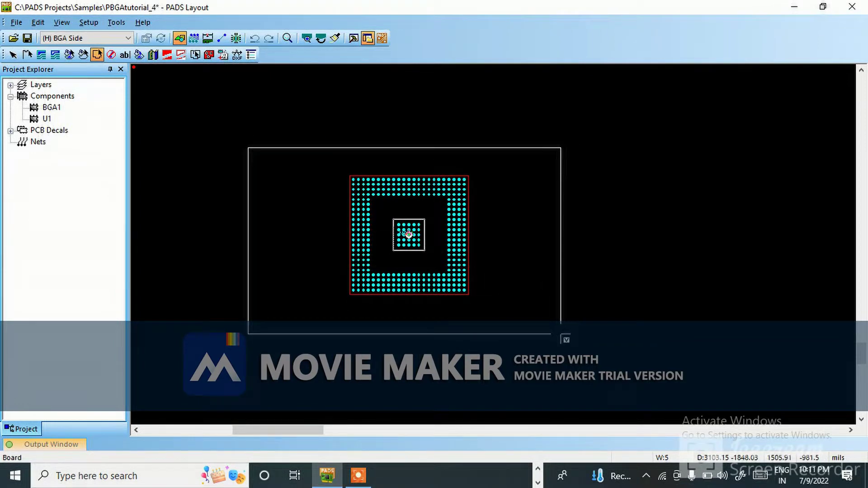
left_click(561, 334)
right_click(633, 190)
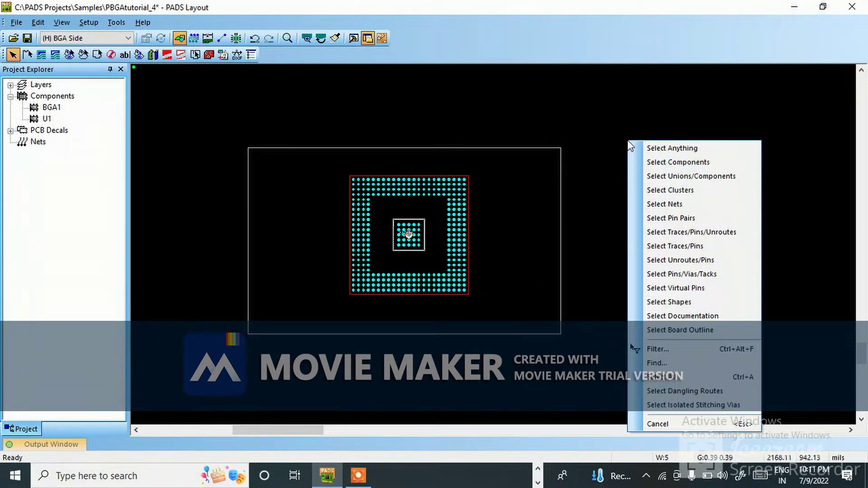
left_click(685, 425)
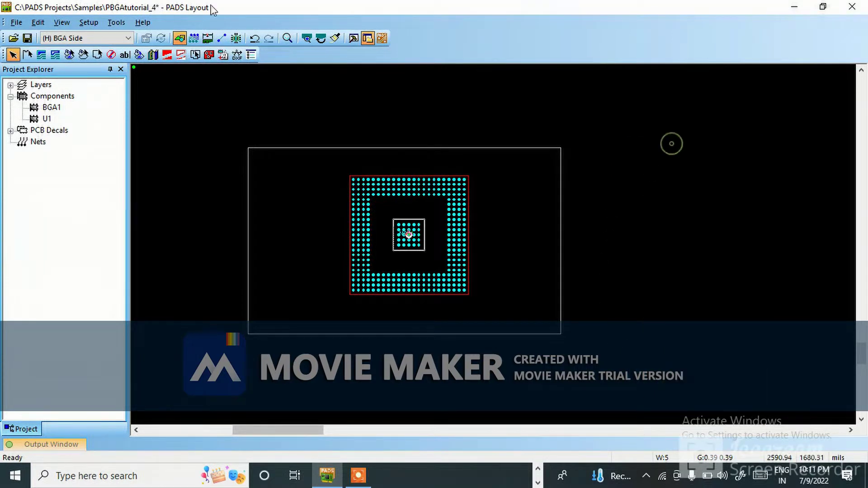
Step: Start adding a part and list the part types from all libraries with the item filter *
left_click(221, 38)
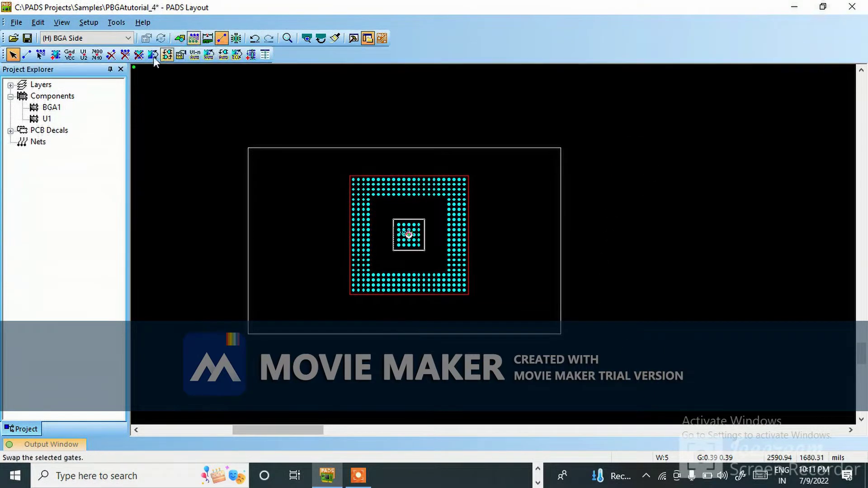
left_click(55, 54)
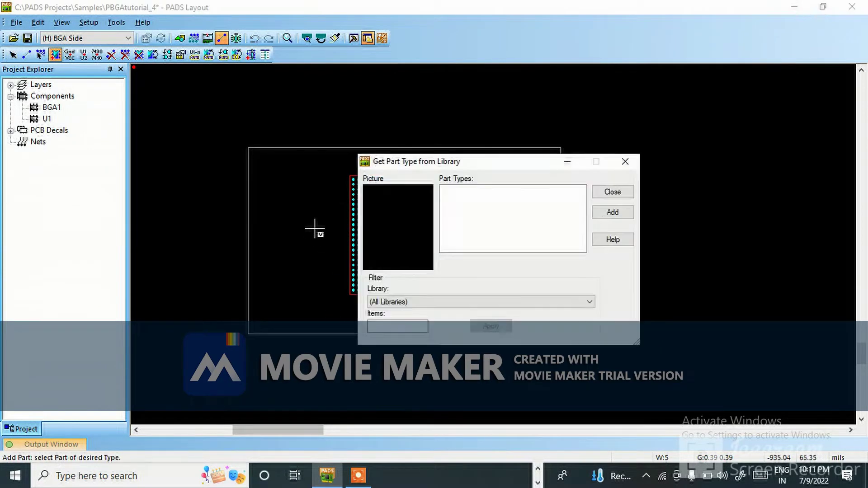
left_click(382, 325)
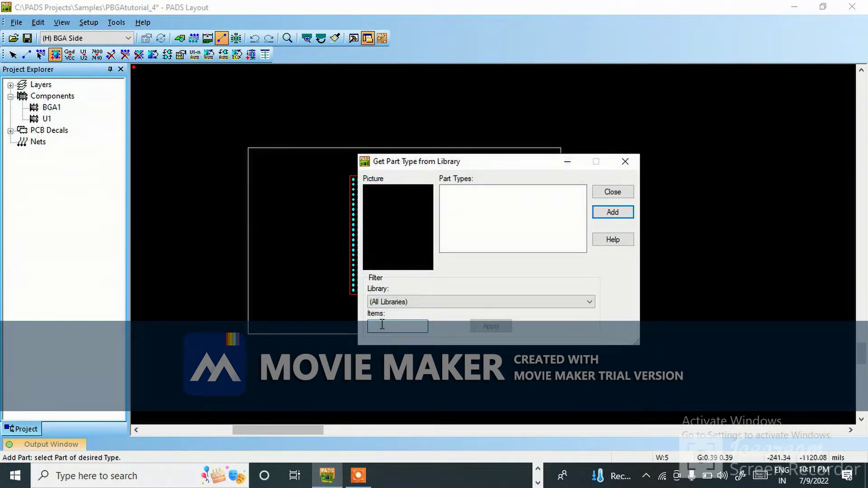
type("*")
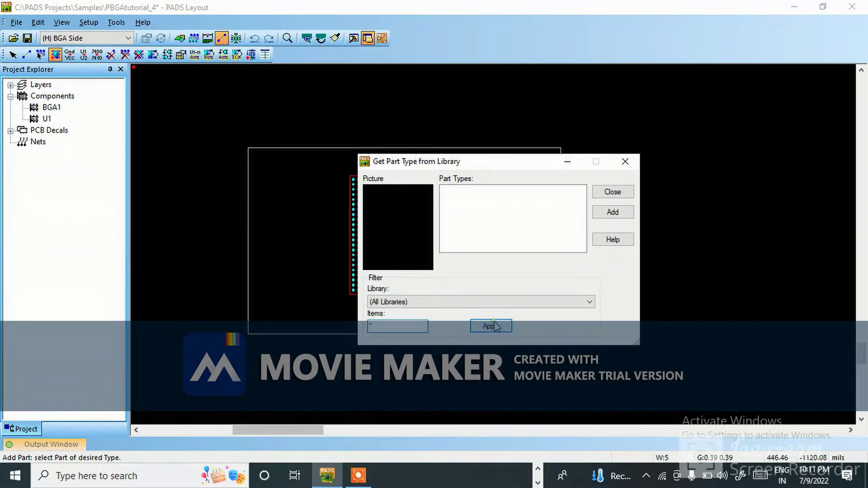
left_click(491, 326)
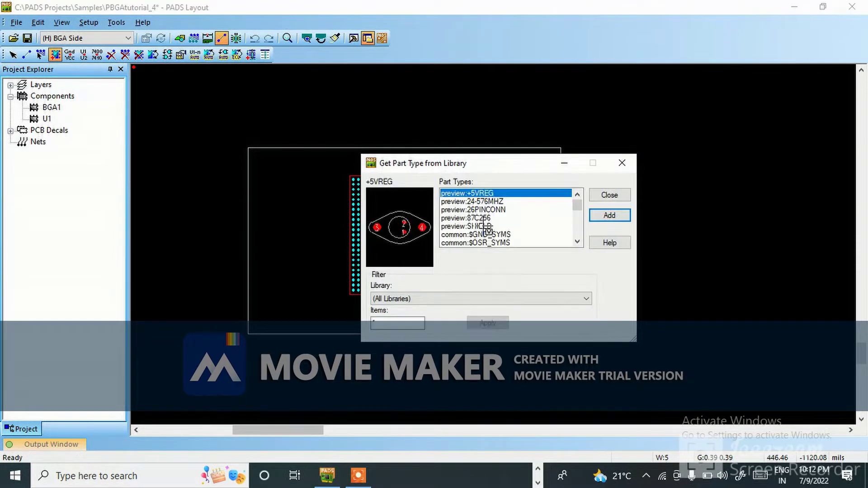
Step: Preview several part types, and add an 87C256 inside the board outline to the left of the BGA
left_click(483, 210)
left_click(480, 218)
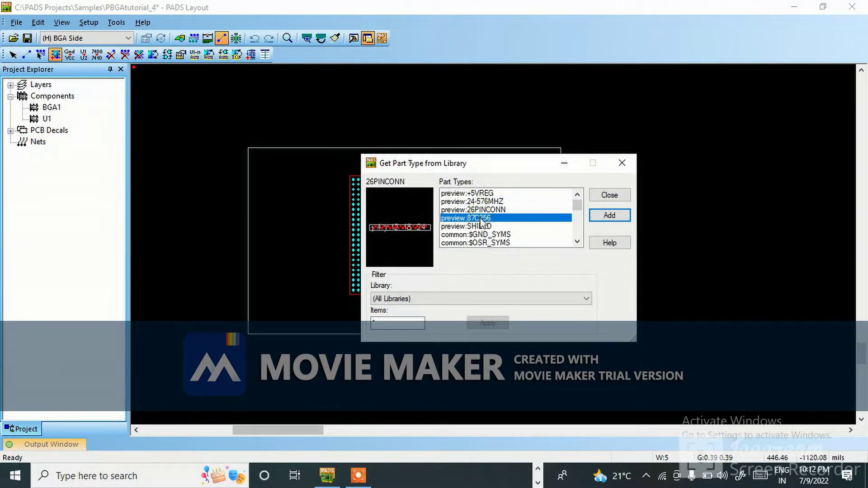
left_click(481, 226)
left_click(481, 234)
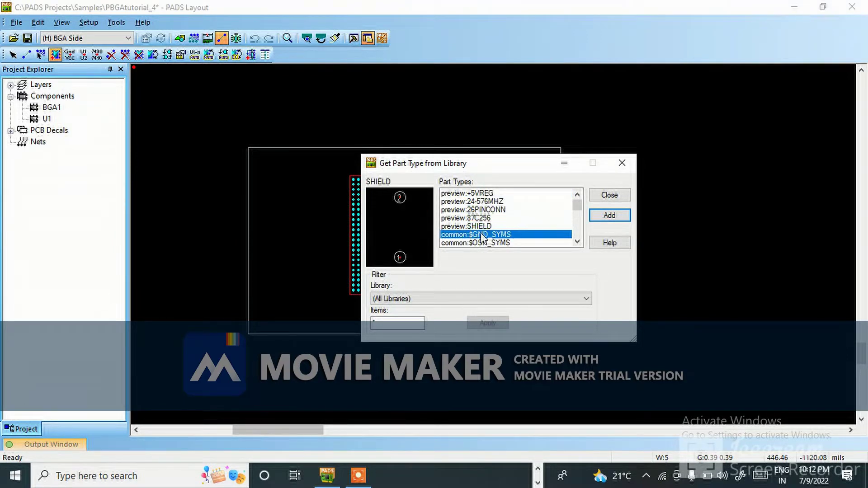
left_click(482, 227)
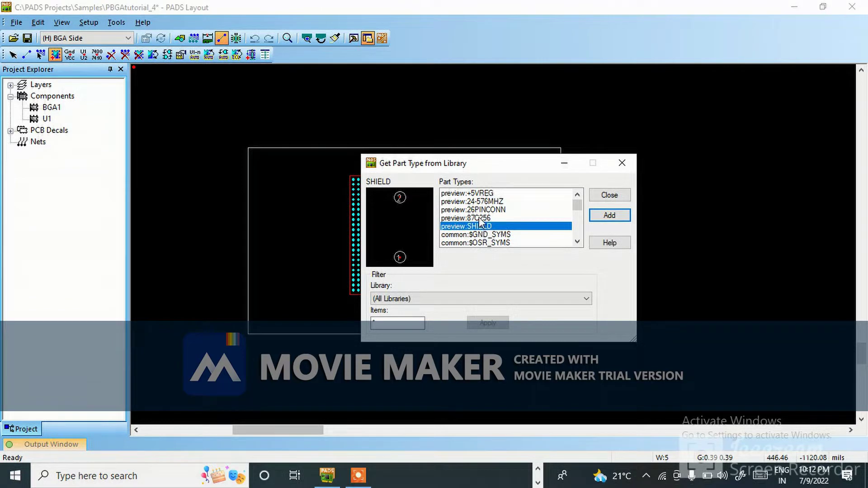
left_click(480, 219)
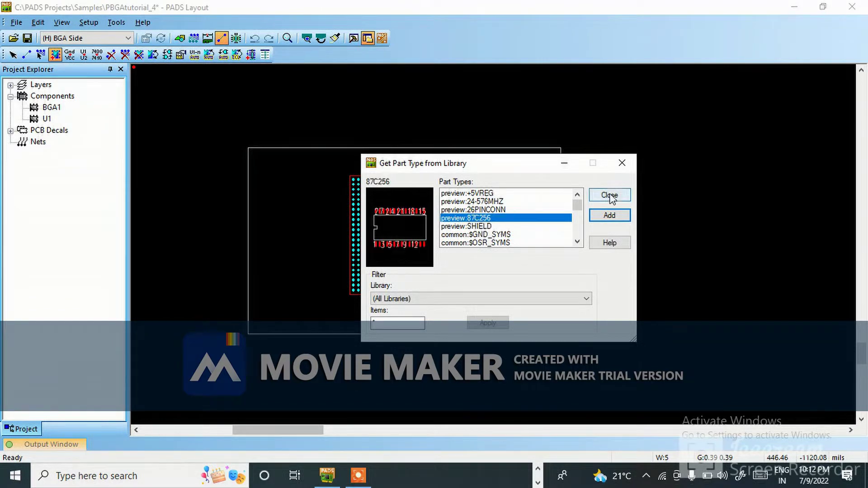
left_click(610, 214)
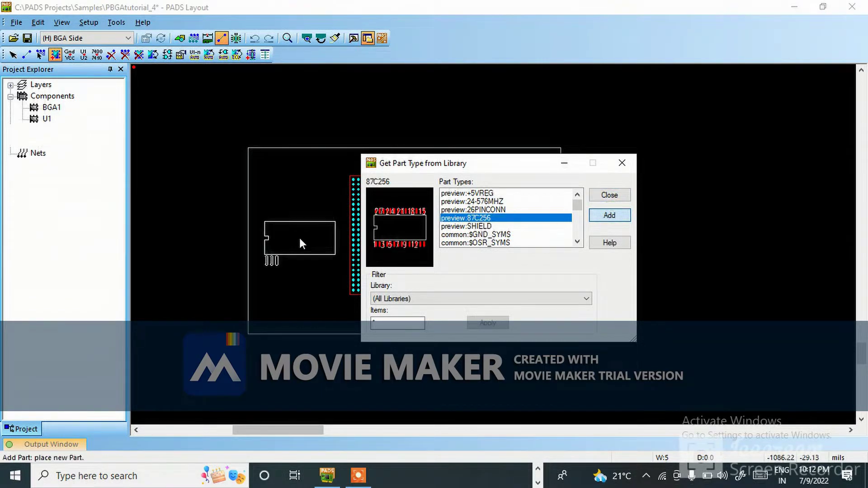
left_click(294, 219)
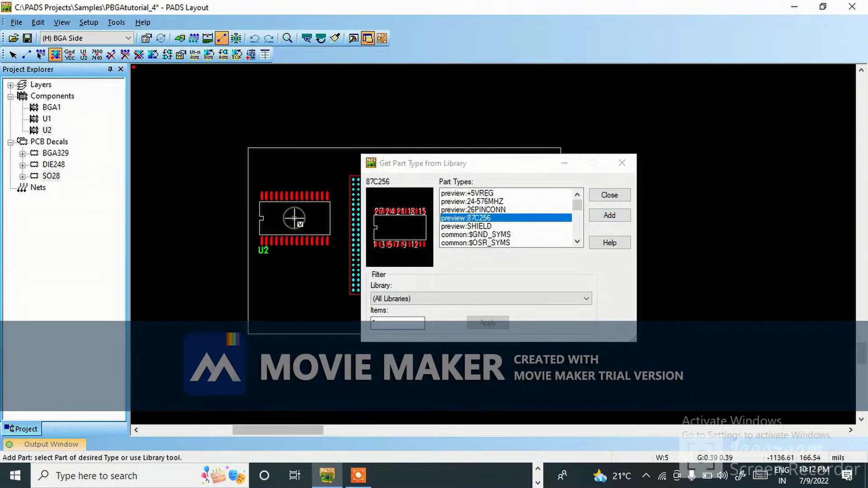
Step: Add a second 87C256 inside the outline to the right of the BGA, turned upright with its notch facing up
left_click(610, 215)
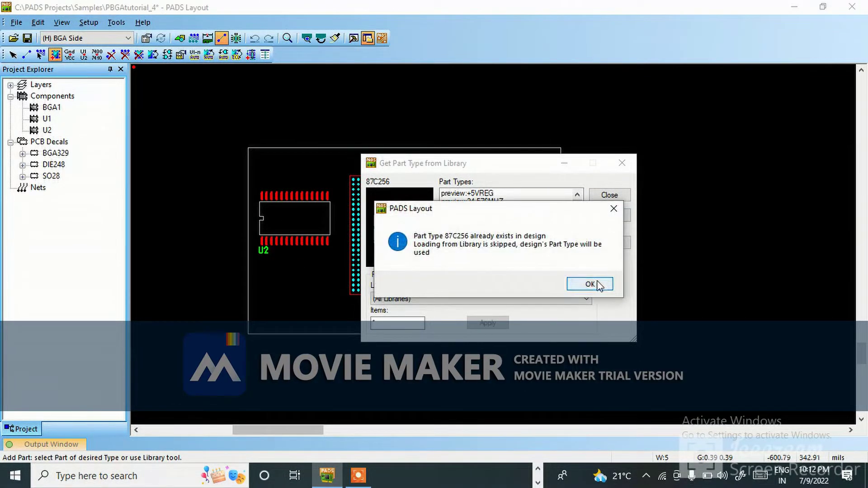
left_click(601, 285)
left_click(609, 195)
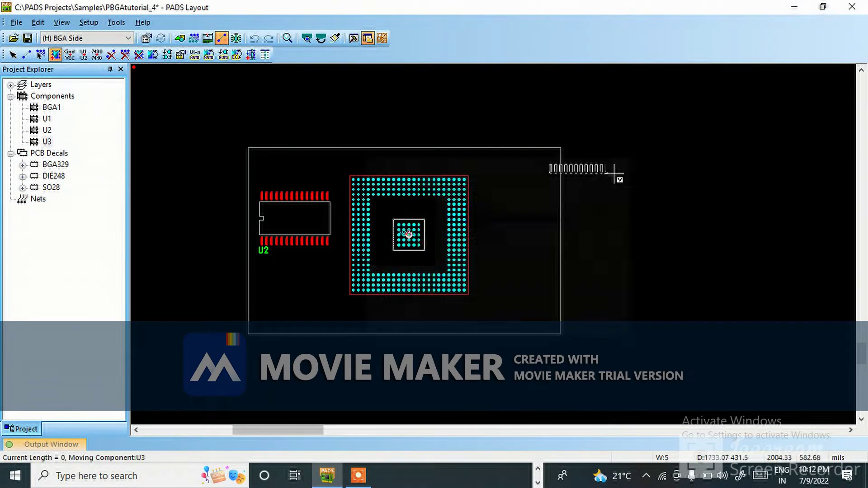
right_click(518, 225)
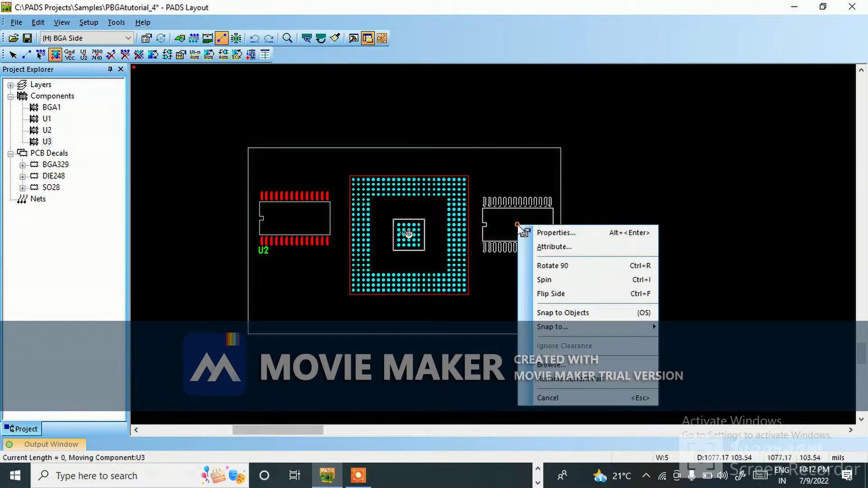
left_click(545, 280)
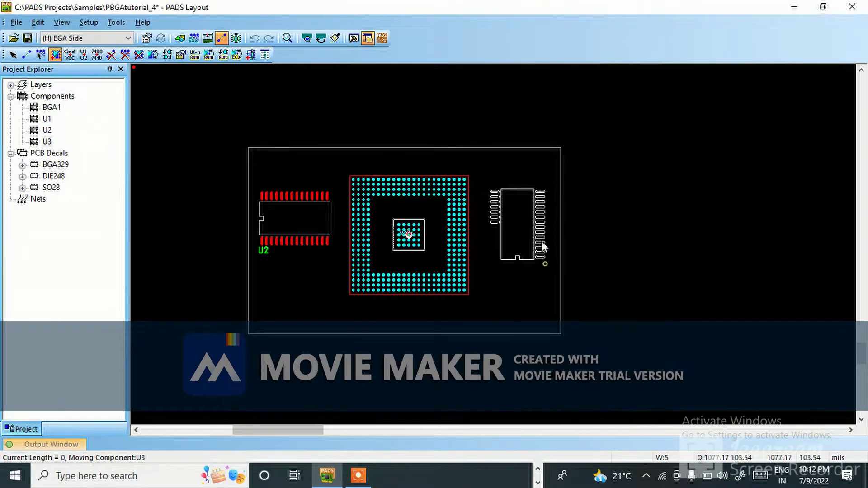
right_click(516, 221)
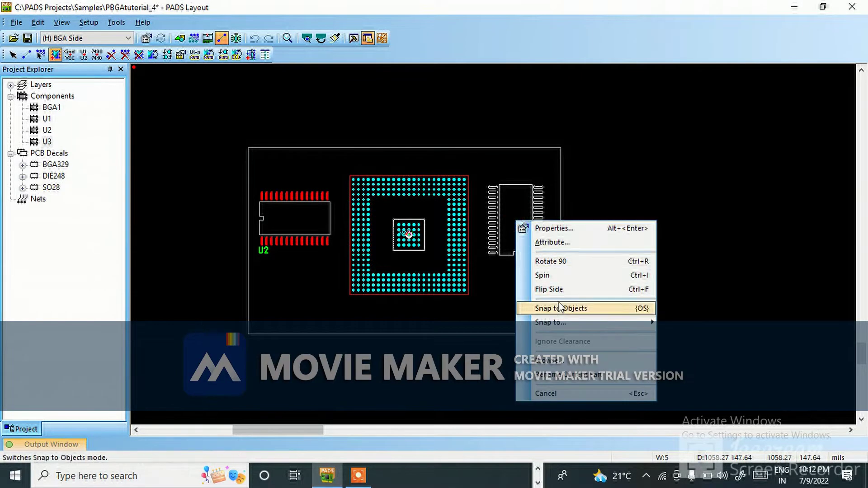
left_click(552, 262)
right_click(547, 256)
left_click(584, 294)
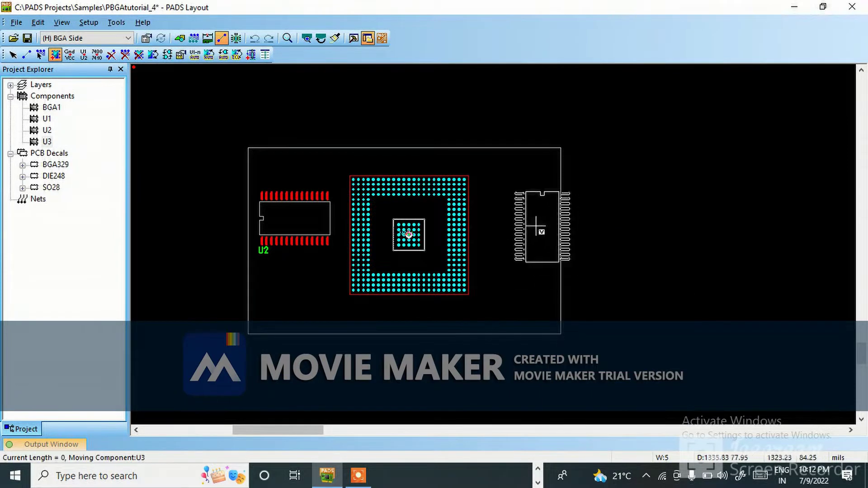
left_click(513, 231)
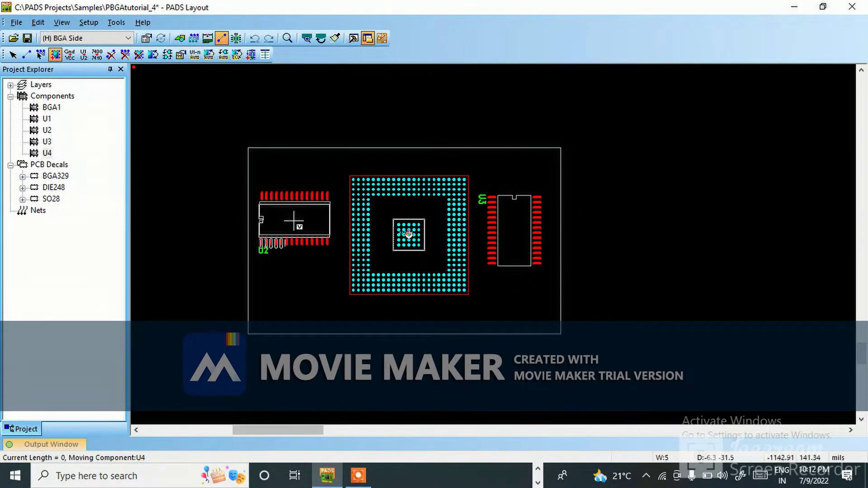
key("Escape")
key("Escape")
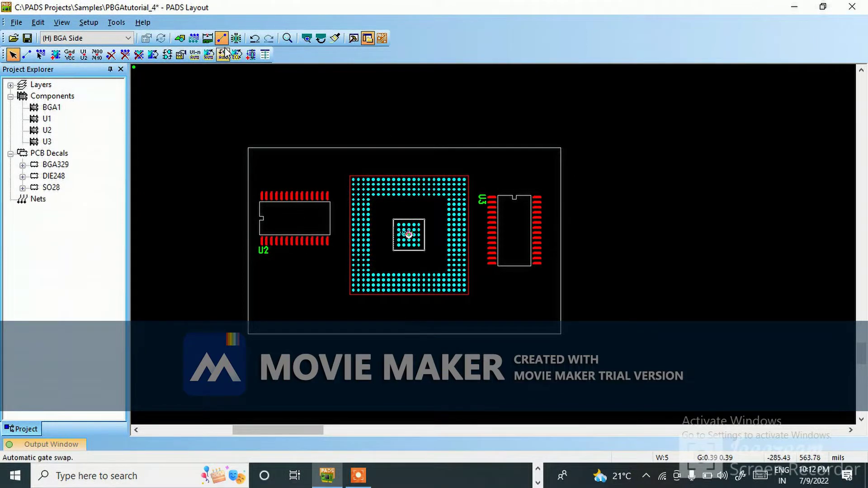
Step: Show the drafting tools in place of the design tools
left_click(179, 38)
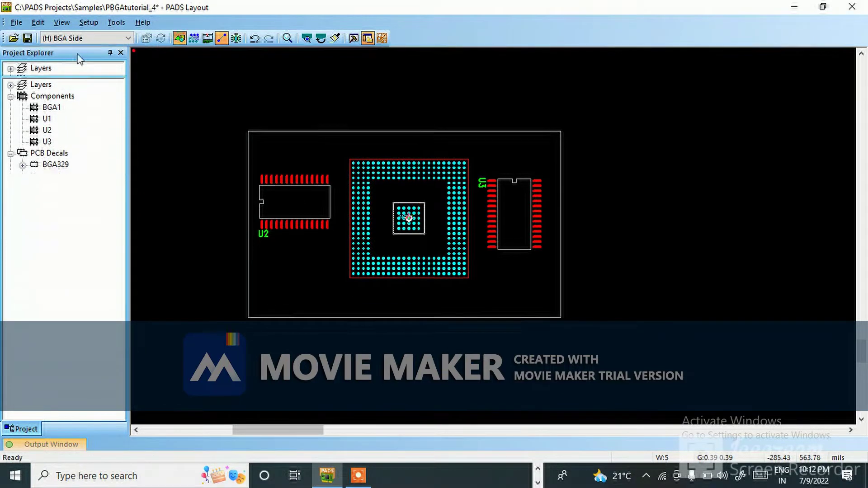
left_click(179, 38)
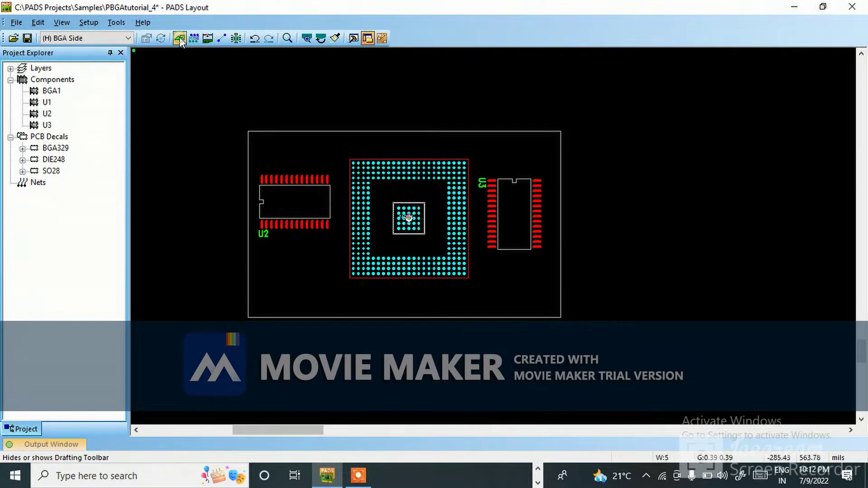
left_click(179, 38)
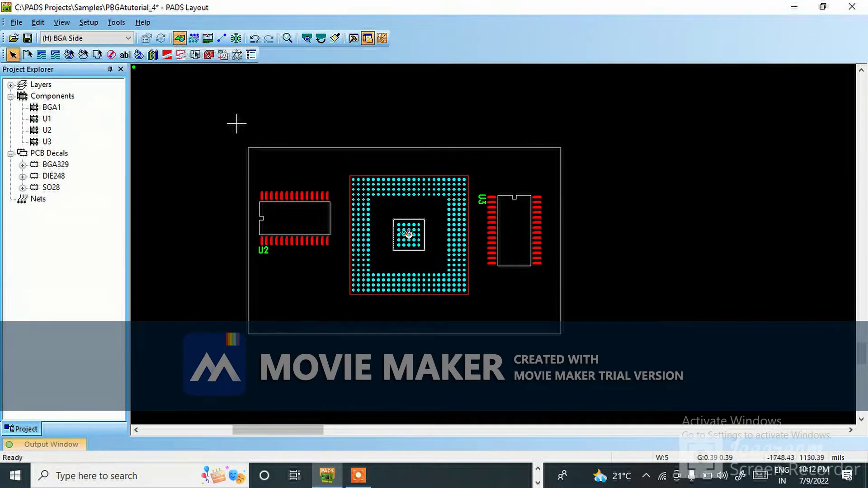
Step: Restrict selection to components and move U2 left of the BGA, rotated in 90-degree increments until its notch faces up
right_click(274, 206)
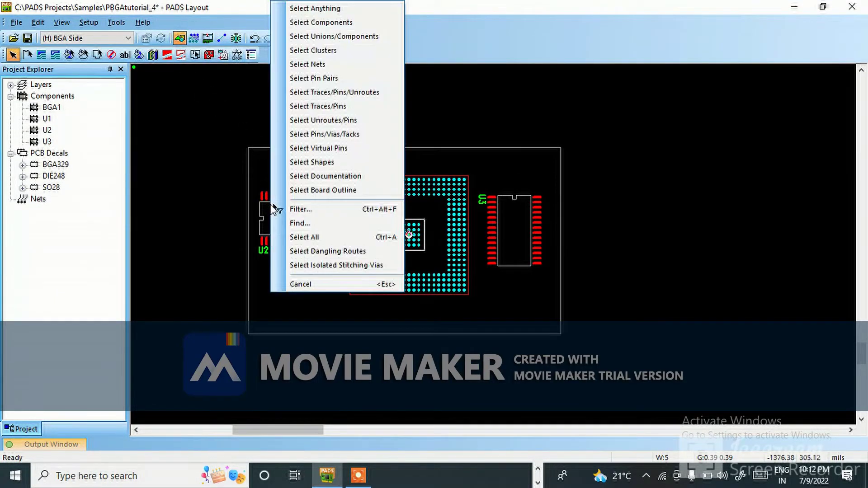
left_click(336, 22)
right_click(296, 216)
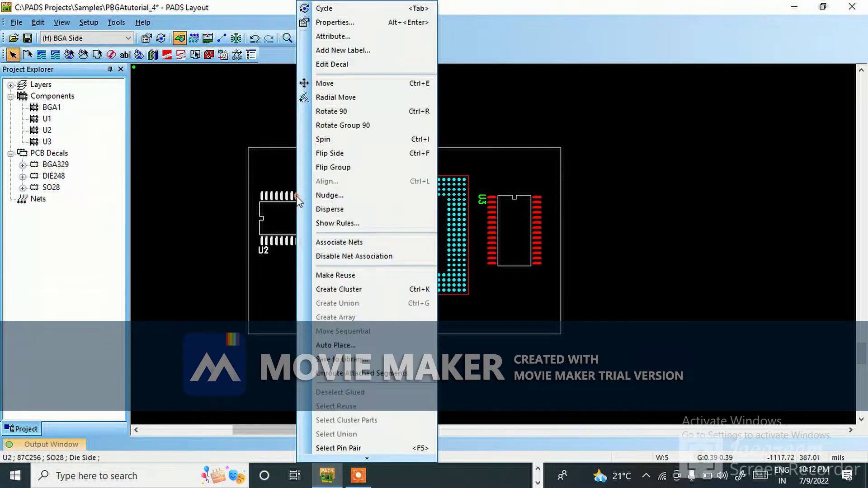
left_click(328, 83)
right_click(282, 224)
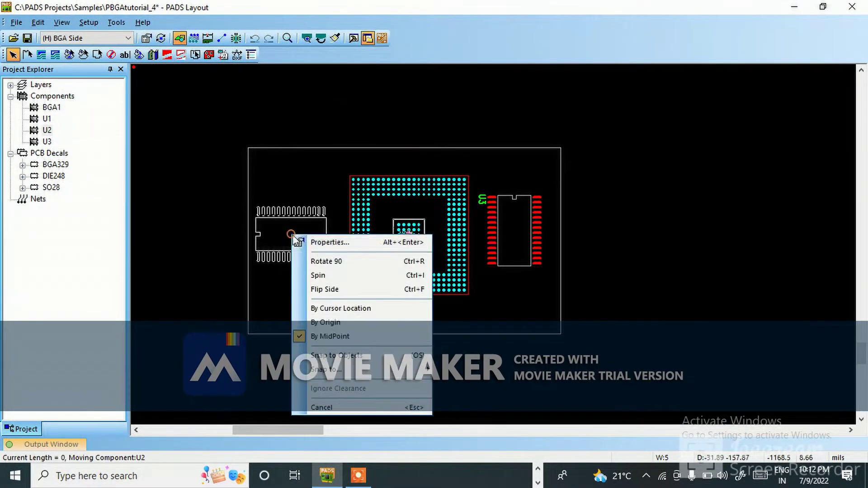
left_click(320, 262)
right_click(291, 228)
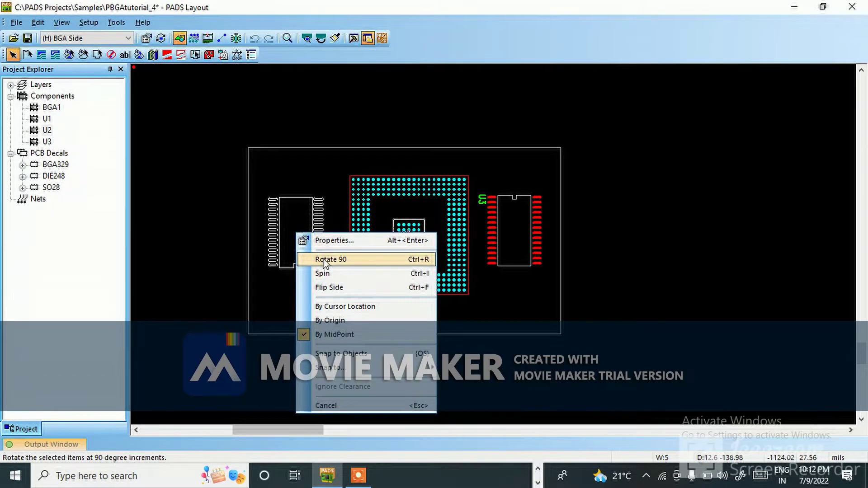
left_click(326, 257)
right_click(322, 260)
left_click(356, 284)
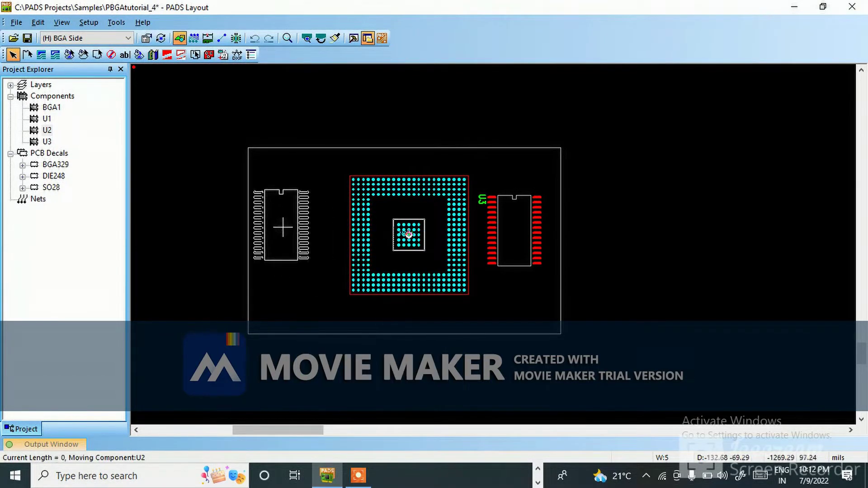
left_click(291, 236)
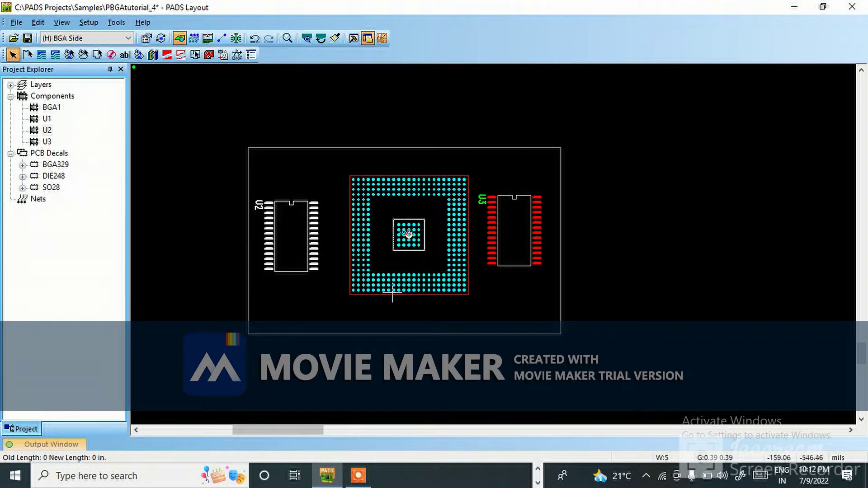
scroll(393, 294, "left", 1, "shift")
scroll(438, 312, "up", 1)
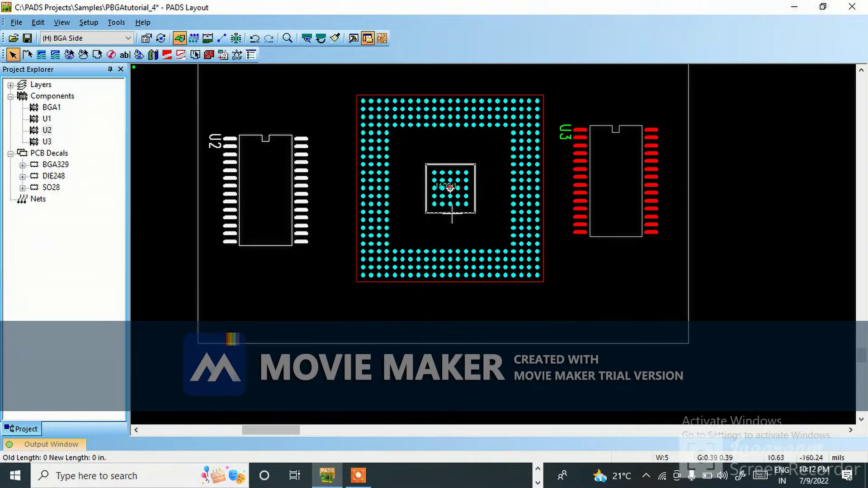
scroll(470, 161, "up", 1)
scroll(498, 182, "down", 1)
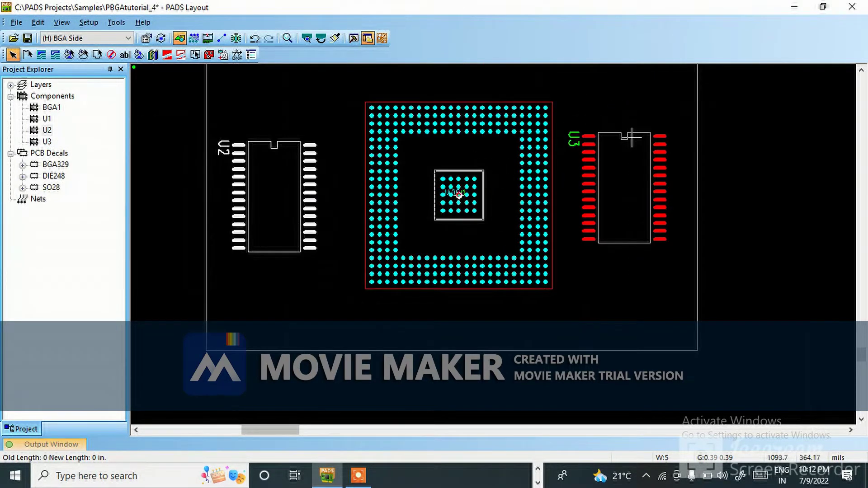
Step: Move U2 slightly up and toward the BGA so it sits level with U3, then deselect it
left_click(277, 182)
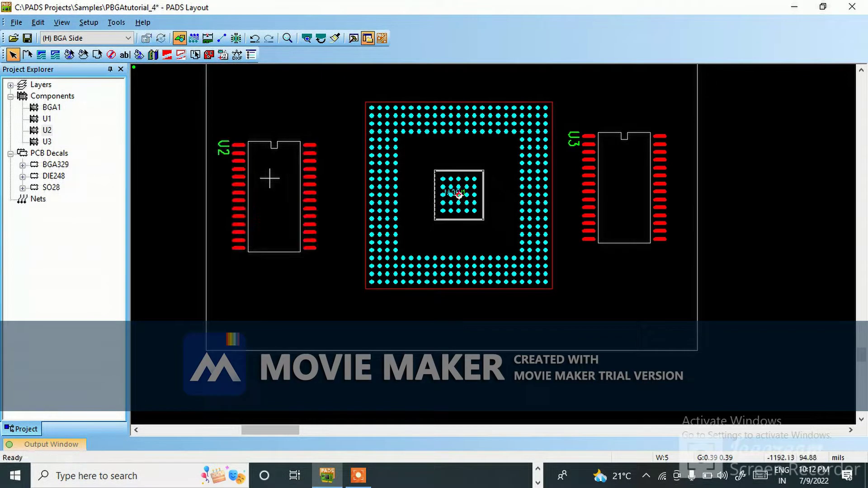
left_click(279, 144)
key("ctrl+e")
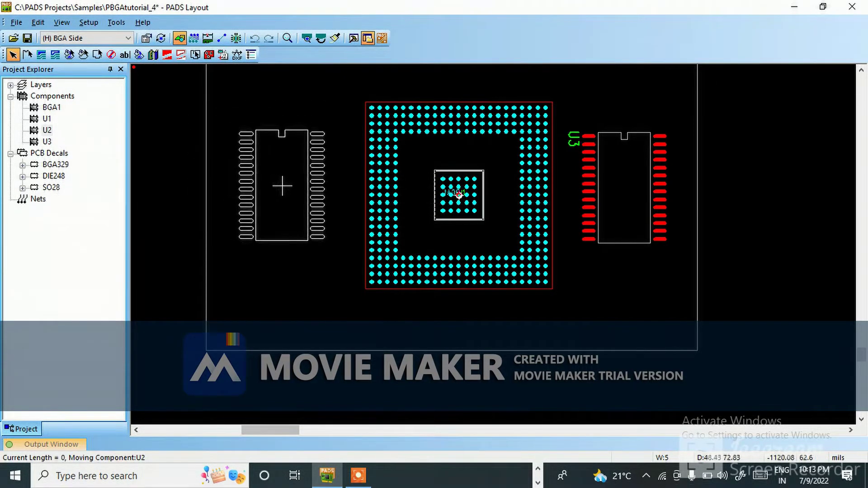
left_click(283, 186)
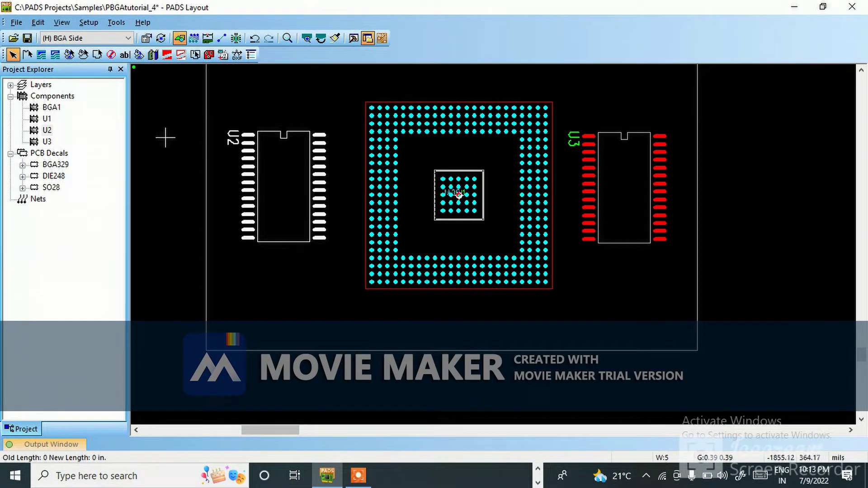
left_click(165, 137)
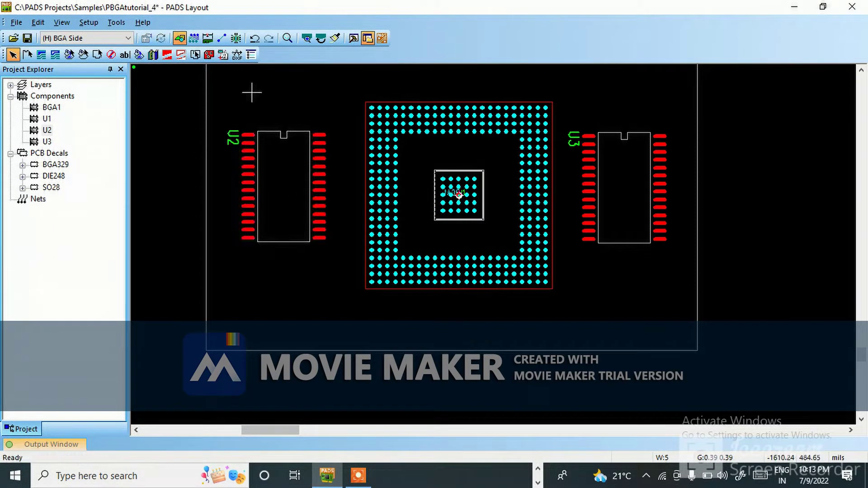
Step: Start adding pin-pair connections, joining BGA ball E1 to U2 pin 28 and ball F2 to U2 pin 27
left_click(221, 38)
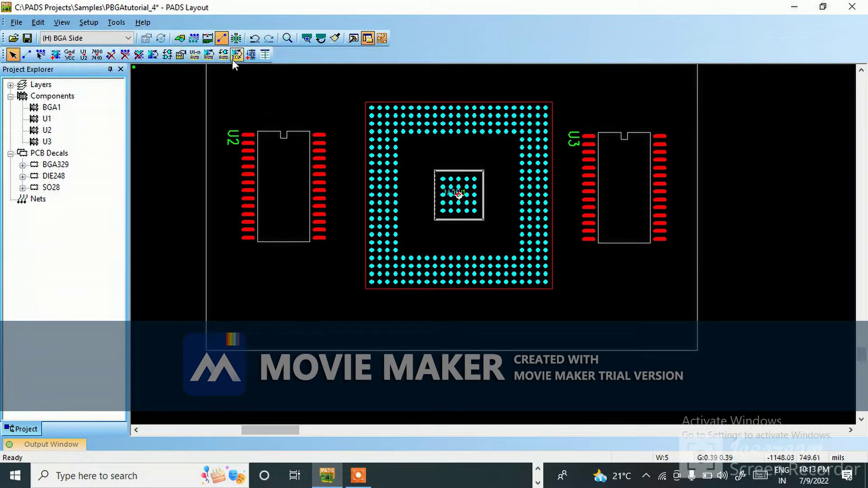
left_click(28, 54)
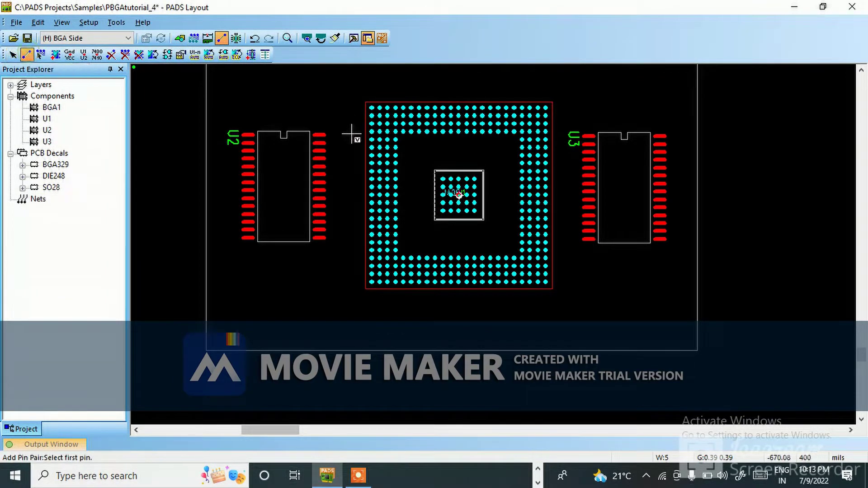
scroll(358, 145, "up", 2)
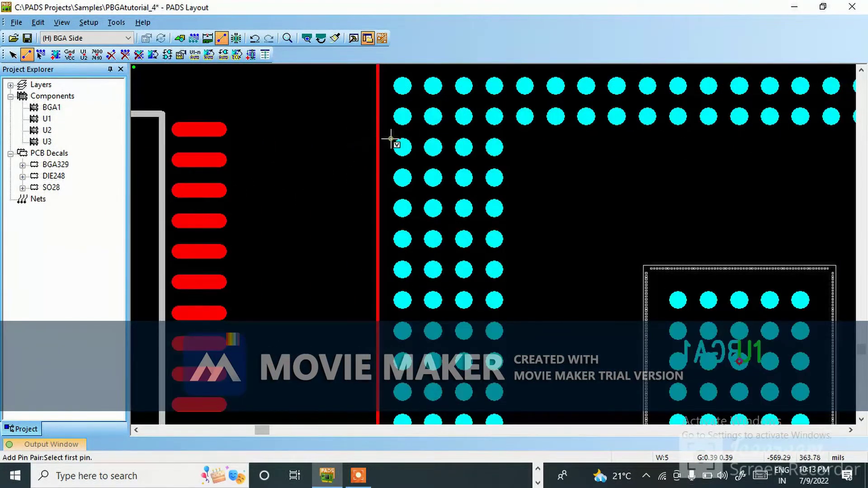
left_click(403, 147)
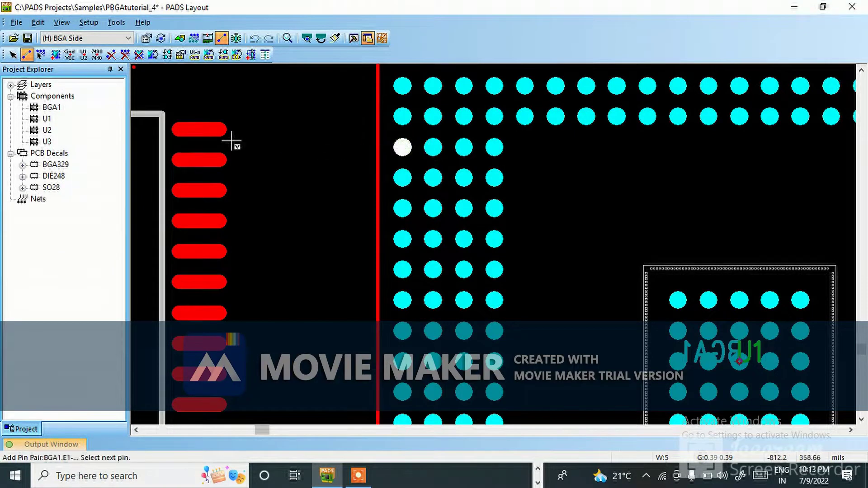
left_click(219, 129)
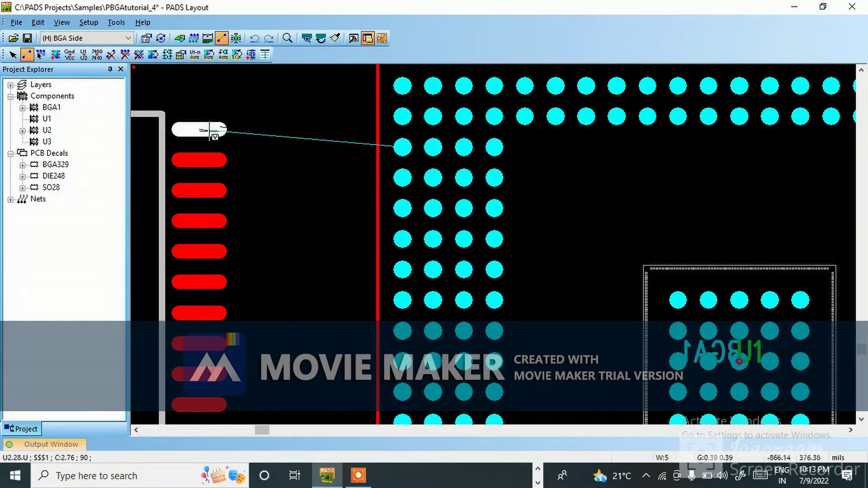
left_click(432, 177)
left_click(215, 160)
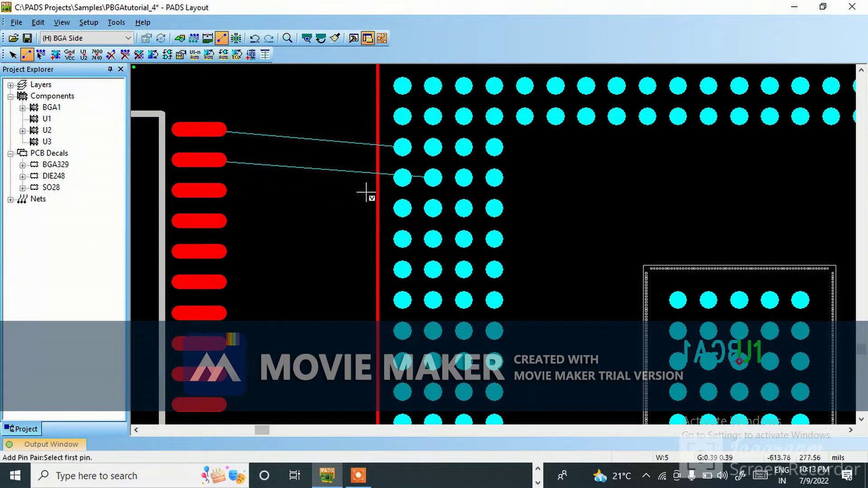
Step: Connect BGA balls G1, H2 and J4 to U2 pins 26, 25 and 24 respectively
left_click(403, 209)
left_click(214, 189)
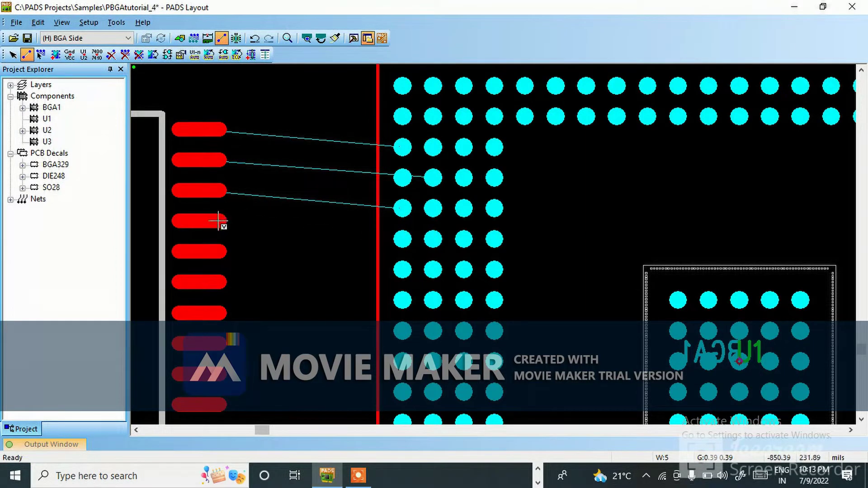
left_click(432, 239)
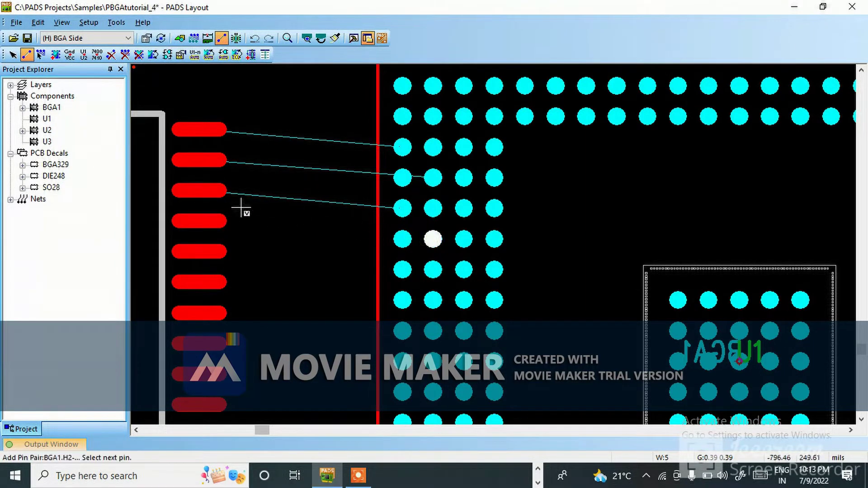
left_click(208, 221)
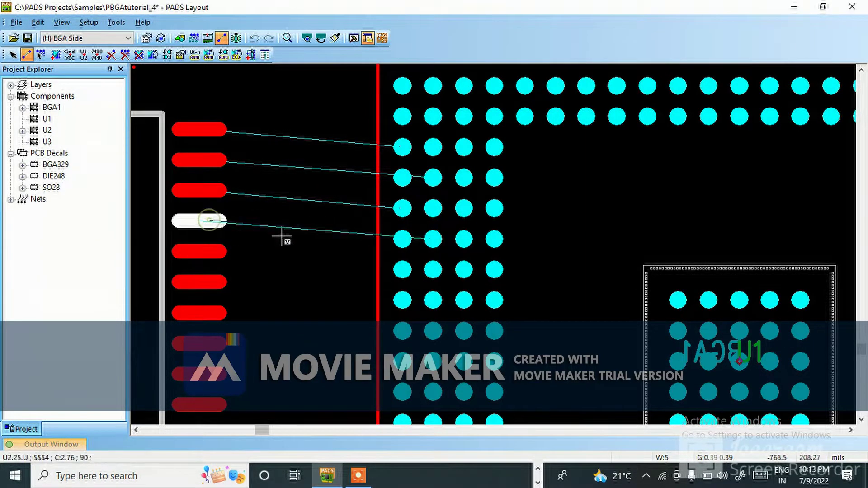
left_click(495, 269)
left_click(219, 251)
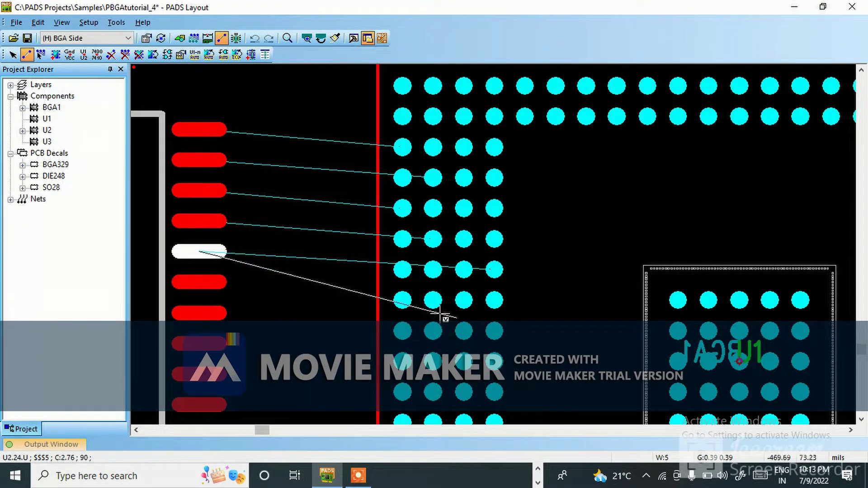
key("Escape")
Step: Connect U2 pins 23, 22 and 21 to BGA balls K2, L1 and M1 respectively
left_click(434, 300)
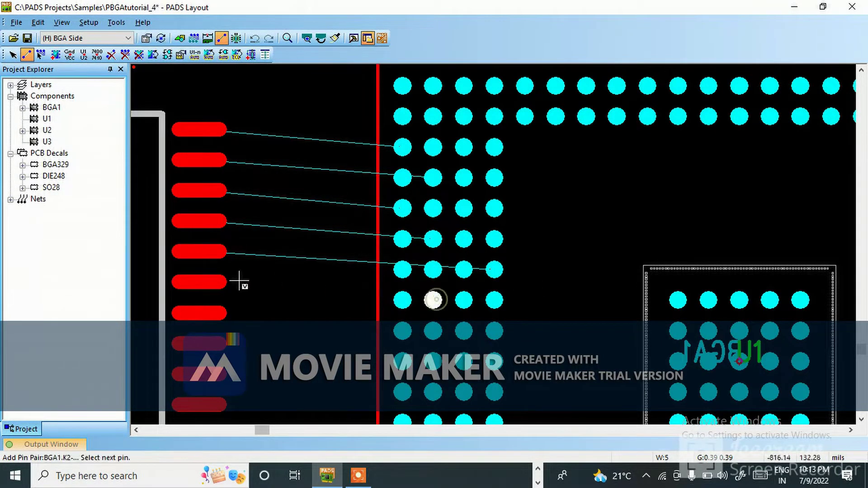
left_click(222, 284)
key("Escape")
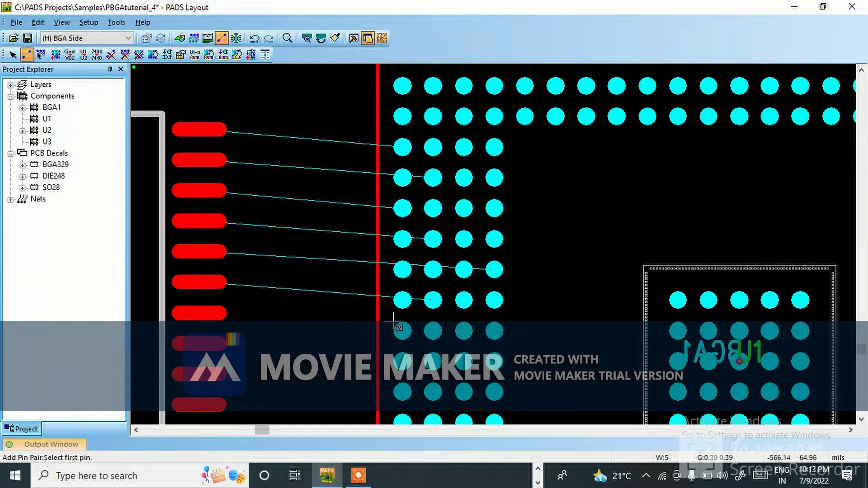
left_click(210, 309)
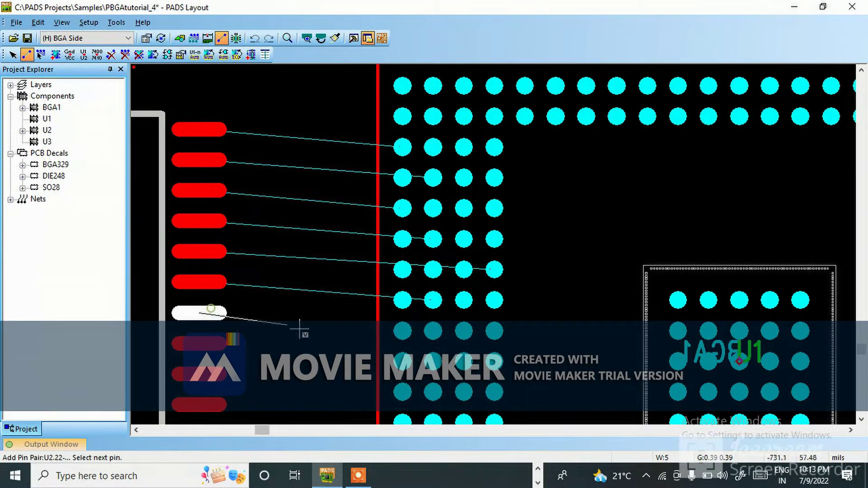
left_click(403, 331)
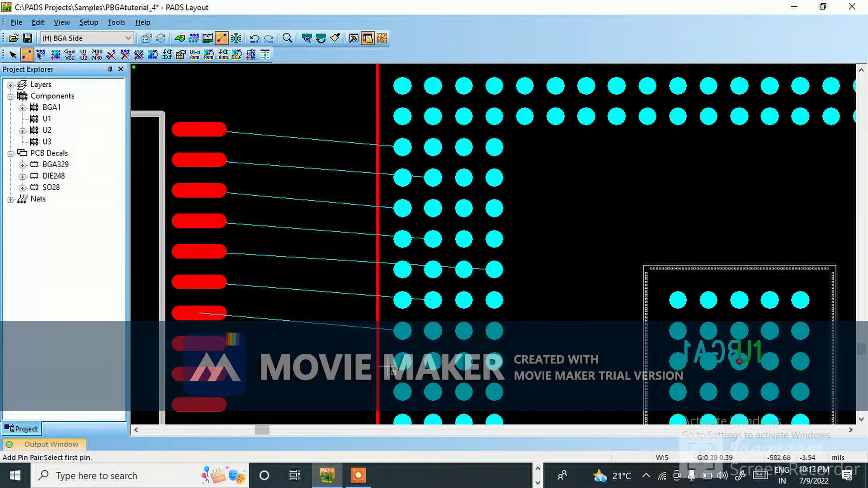
left_click(199, 344)
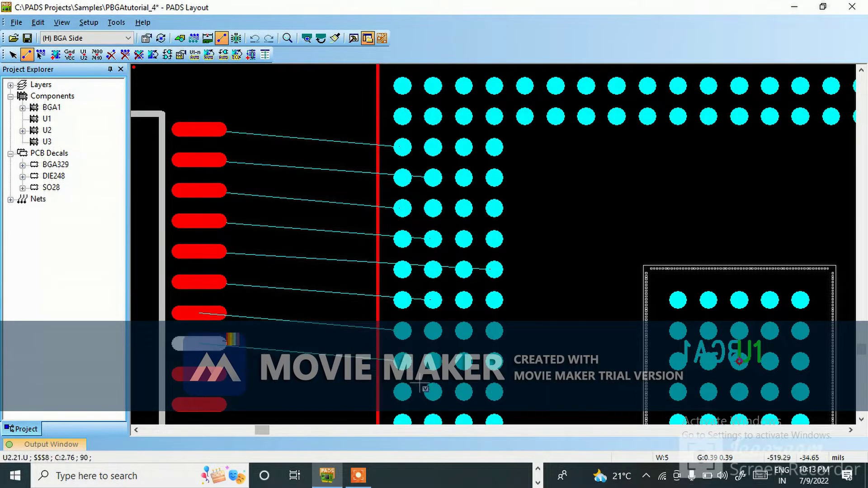
left_click(403, 362)
Step: Connect BGA balls N4, P1 and R2 to U2 pins 20, 19 and 18 respectively
left_click(494, 392)
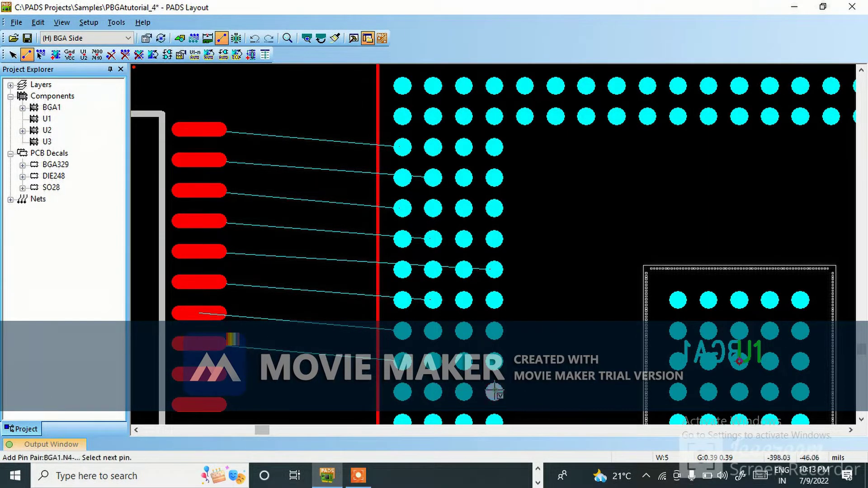
left_click(203, 374)
scroll(319, 307, "down", 1)
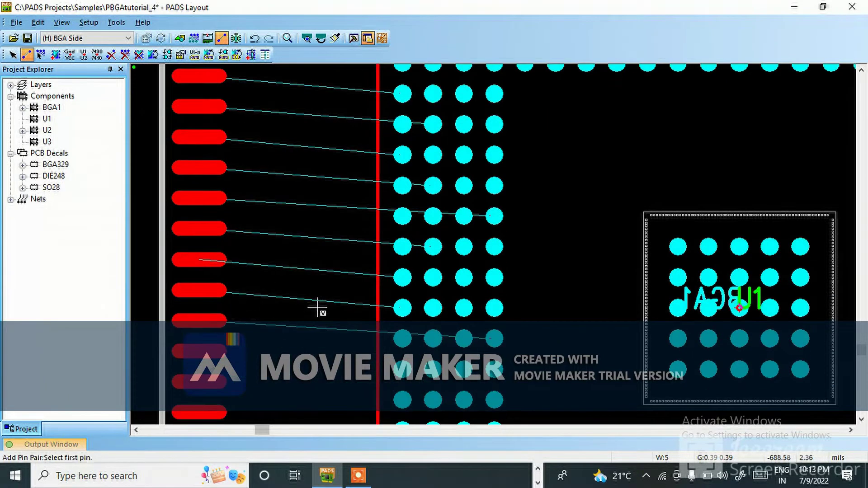
left_click(400, 371)
left_click(206, 351)
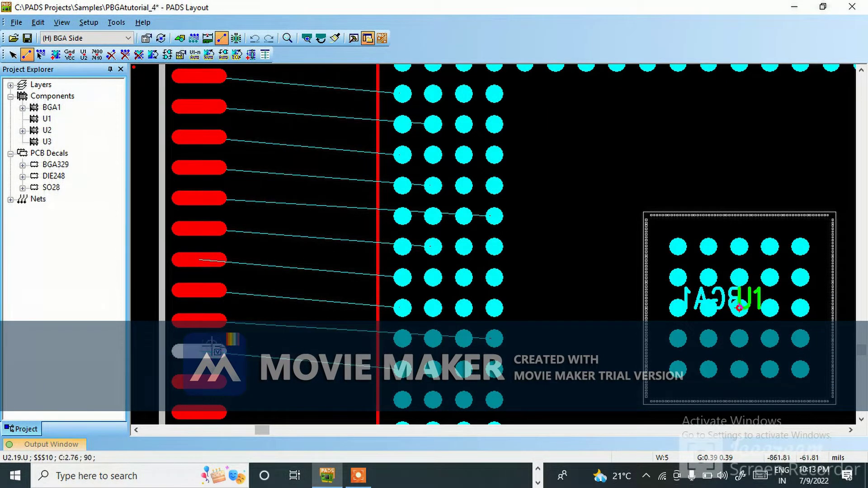
left_click(425, 401)
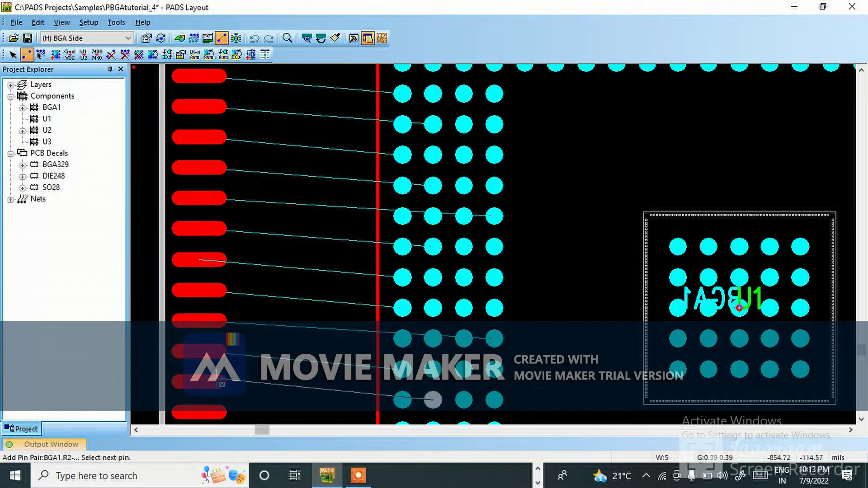
left_click(206, 381)
Step: Connect BGA ball T3 to U2 pin 17, and the second ball in row U to U2 pin 16
scroll(386, 322, "down", 1)
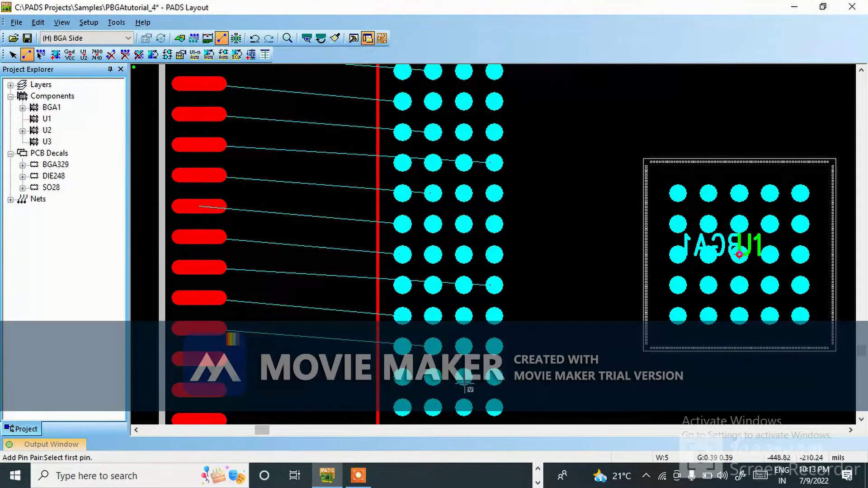
left_click(464, 378)
left_click(206, 358)
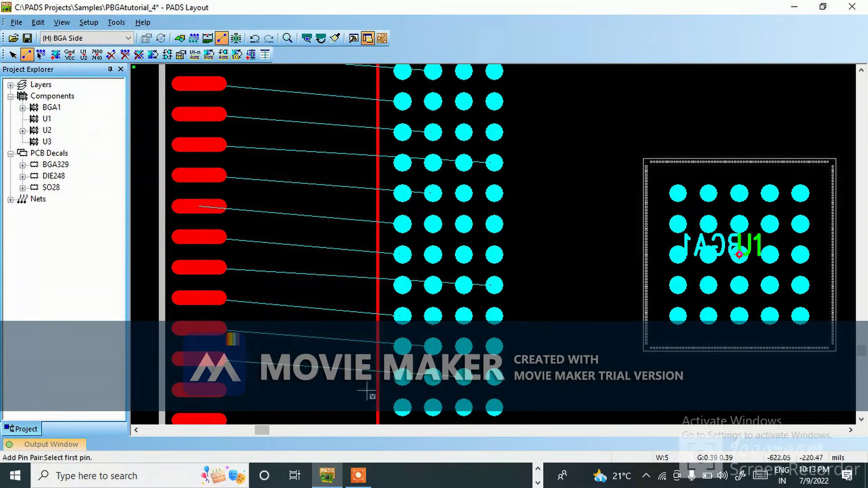
left_click(434, 414)
left_click(316, 391)
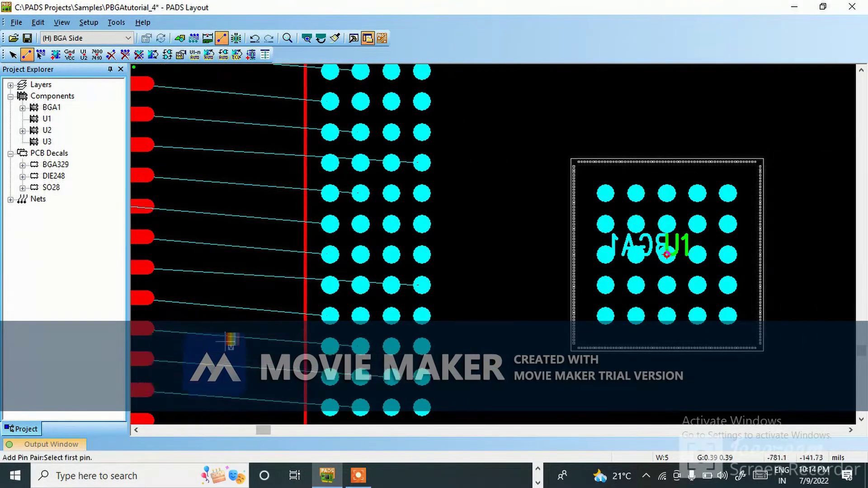
Step: On the BGA's right side, connect row E's outermost ball to U3 pin 1 and row F's second-outermost ball to U3 pin 2
scroll(231, 342, "down", 3)
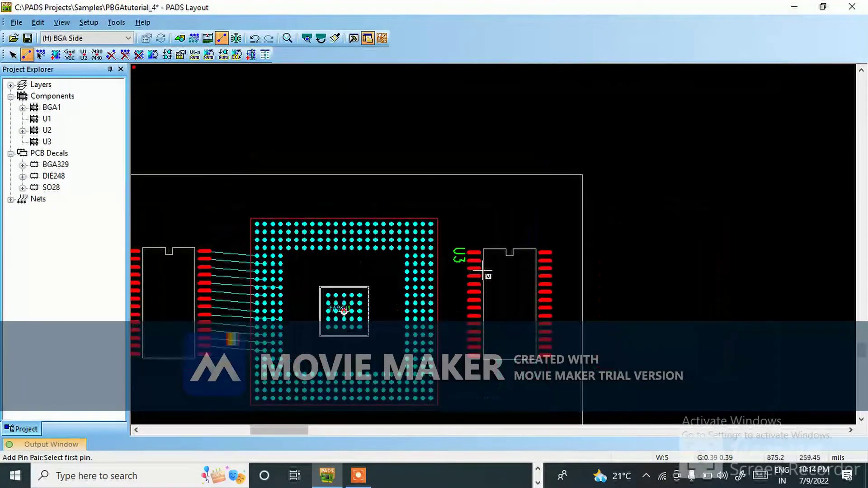
scroll(484, 274, "up", 2)
key("Escape")
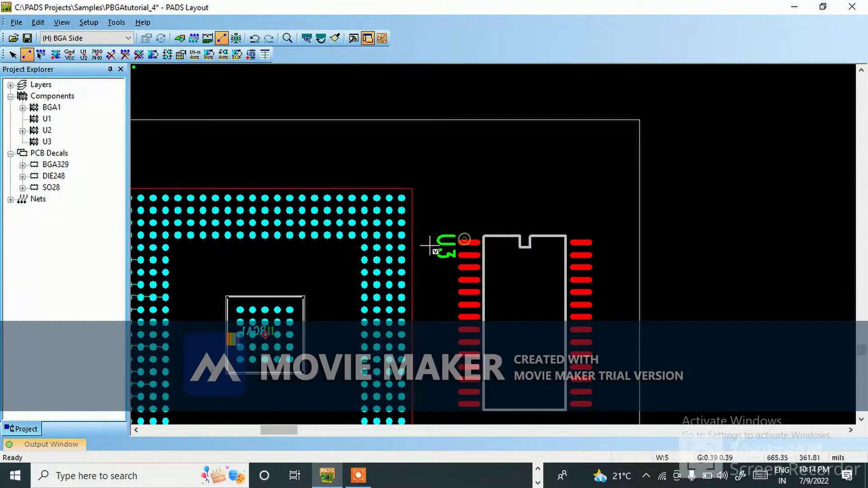
left_click(195, 54)
scroll(453, 290, "up", 2)
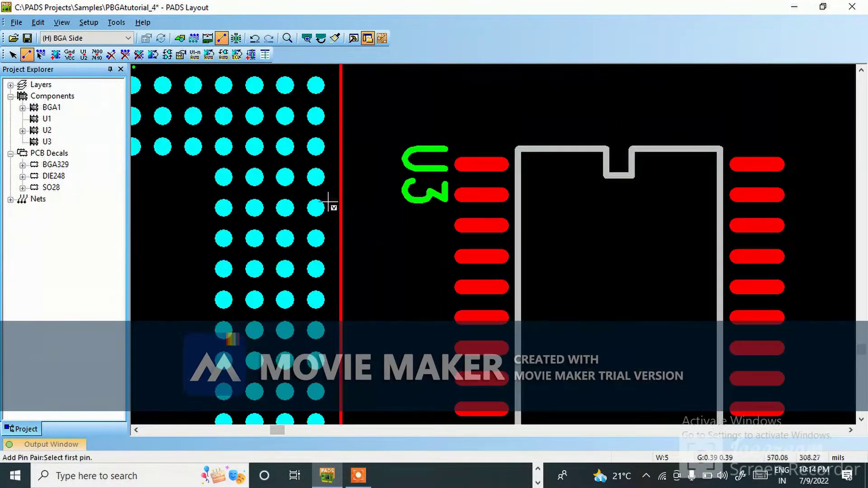
left_click(317, 177)
left_click(475, 165)
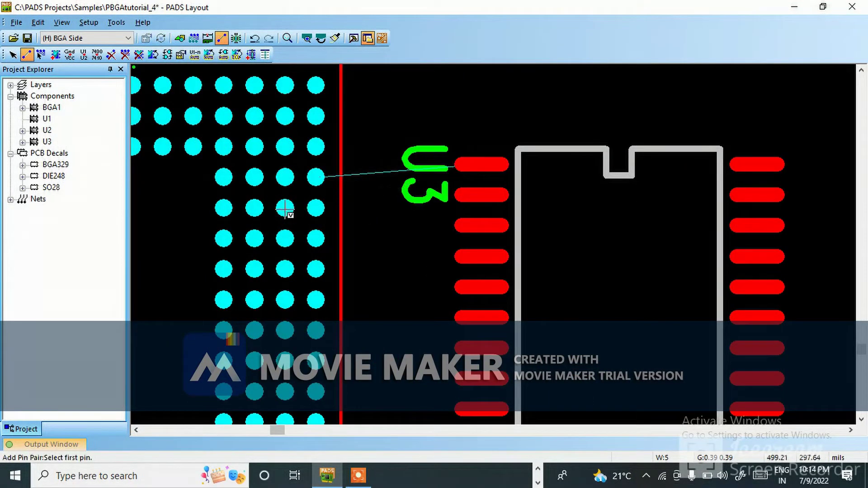
left_click(285, 208)
left_click(490, 195)
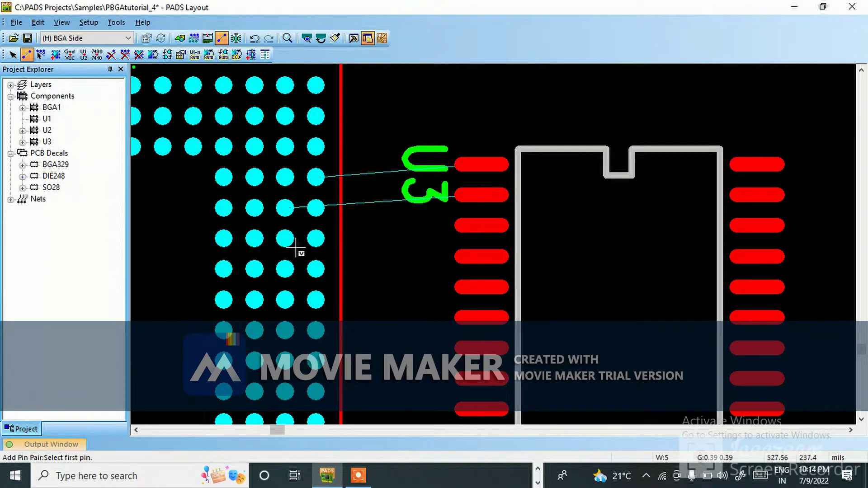
Step: Connect U3 pins 3 and 6 to the outermost right-side balls of BGA rows G and K, and pins 4 and 5 to the second-outermost of rows H and J
left_click(316, 238)
left_click(482, 226)
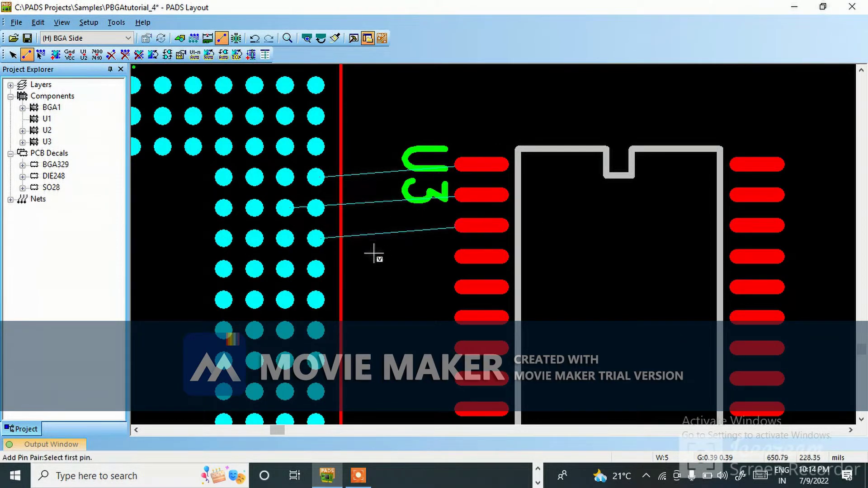
left_click(285, 269)
left_click(482, 257)
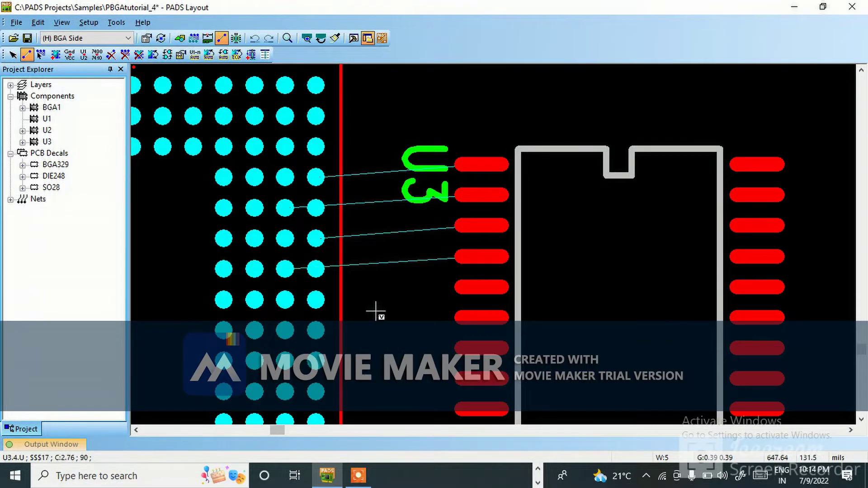
left_click(285, 300)
left_click(468, 288)
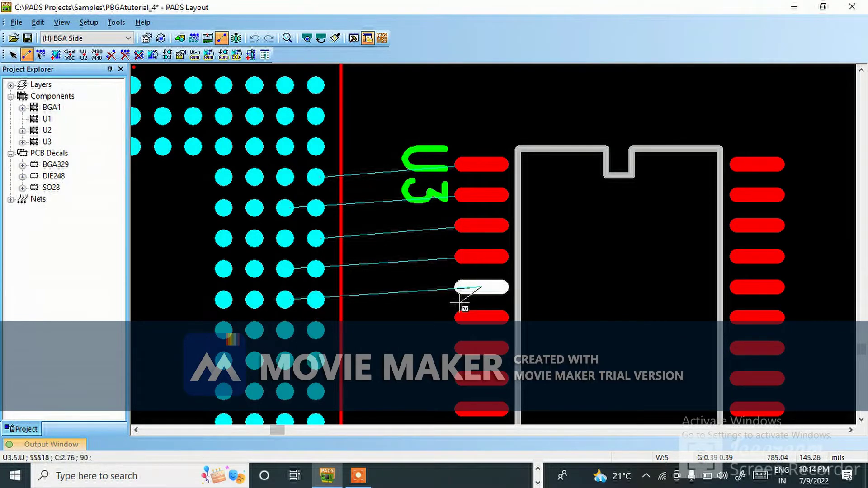
left_click(315, 330)
left_click(475, 316)
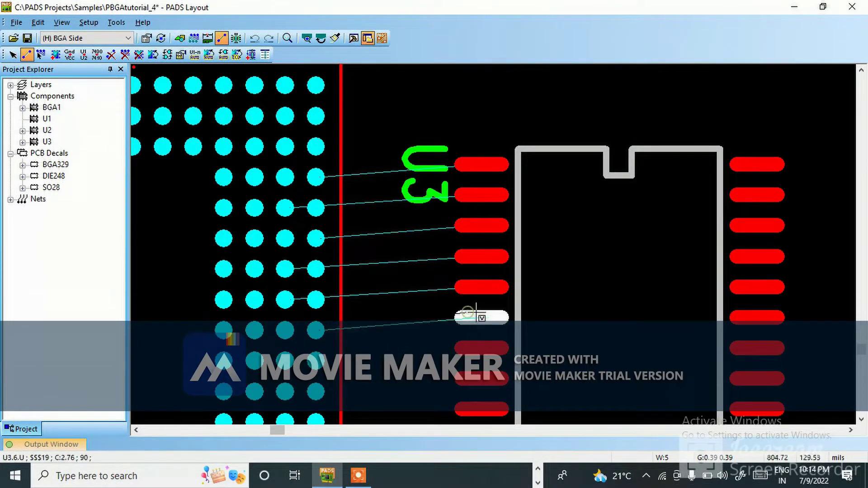
Step: Connect BGA balls L22, M21 and N23 to U3 pins 7, 8 and 9 respectively, and end the pin-pair connection command
left_click(285, 362)
left_click(470, 346)
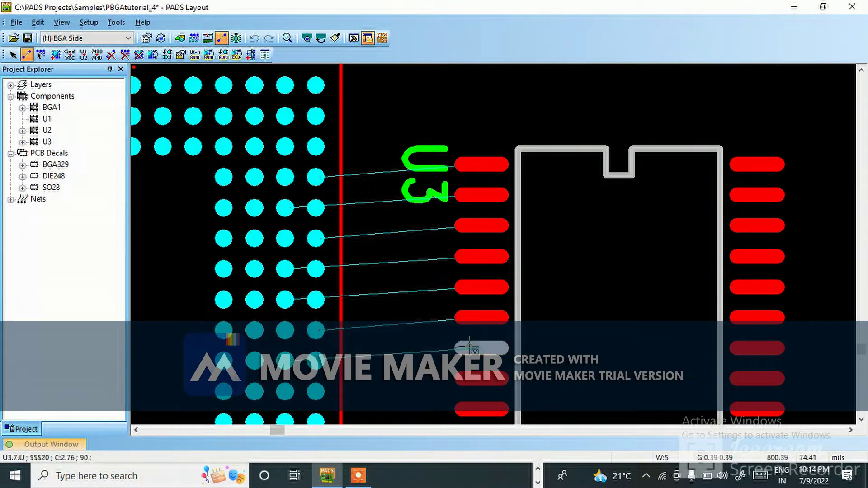
left_click(255, 391)
left_click(471, 378)
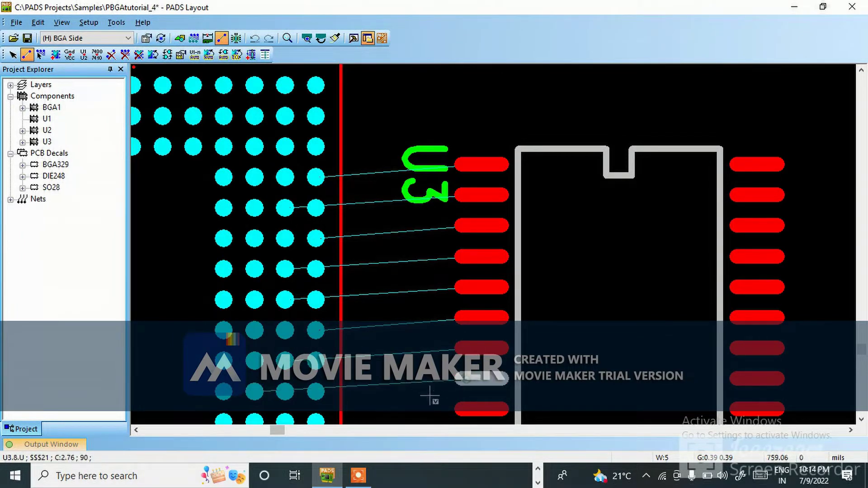
scroll(307, 392, "down", 1)
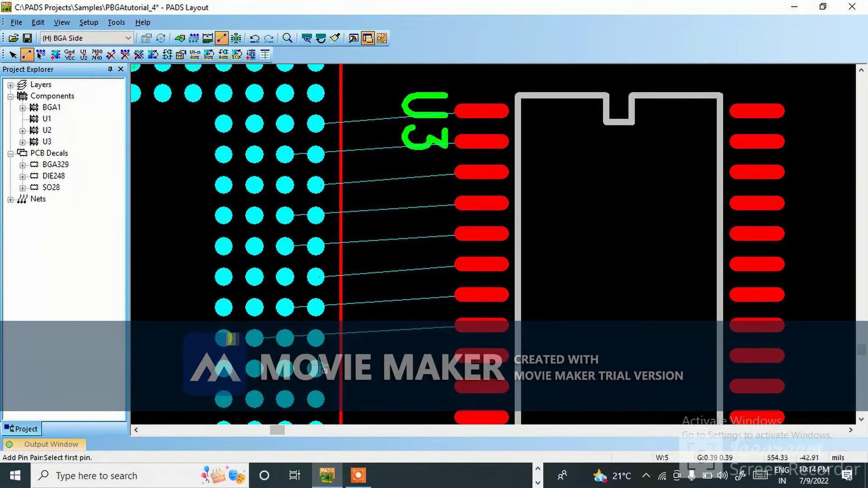
left_click(317, 369)
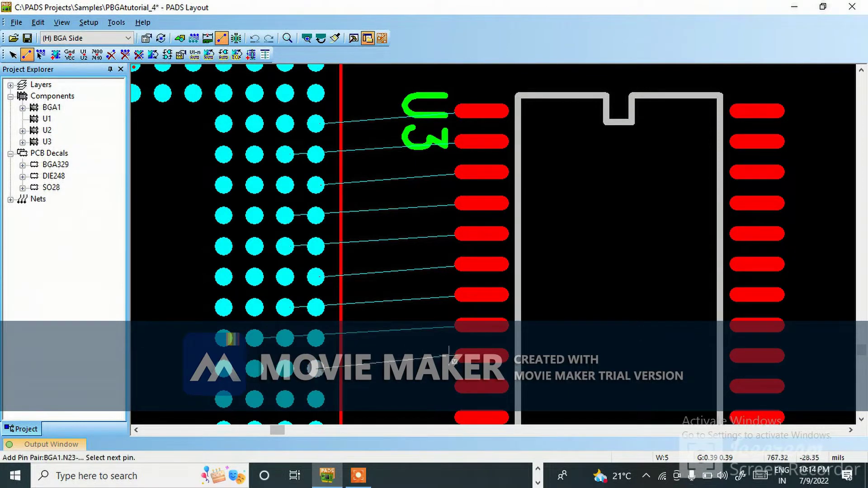
left_click(473, 355)
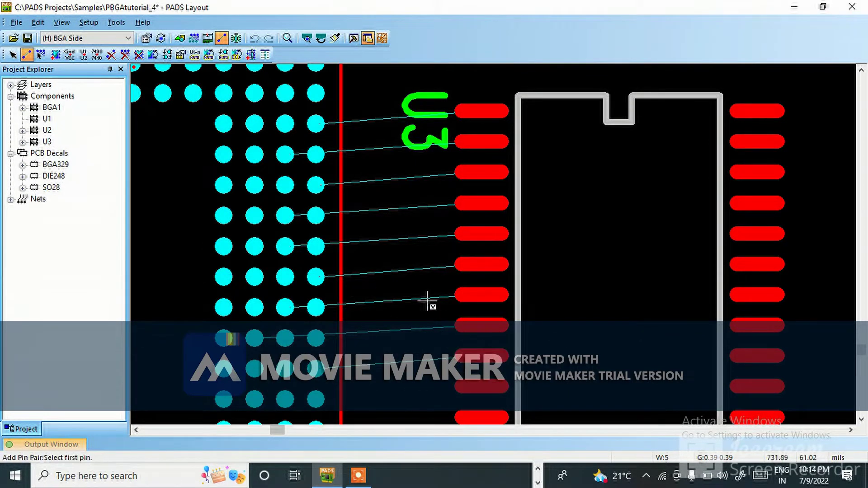
key("Escape")
Step: Set the selection filter to Select Anything and switch from the ECO tools to the design tools
scroll(430, 267, "down", 4)
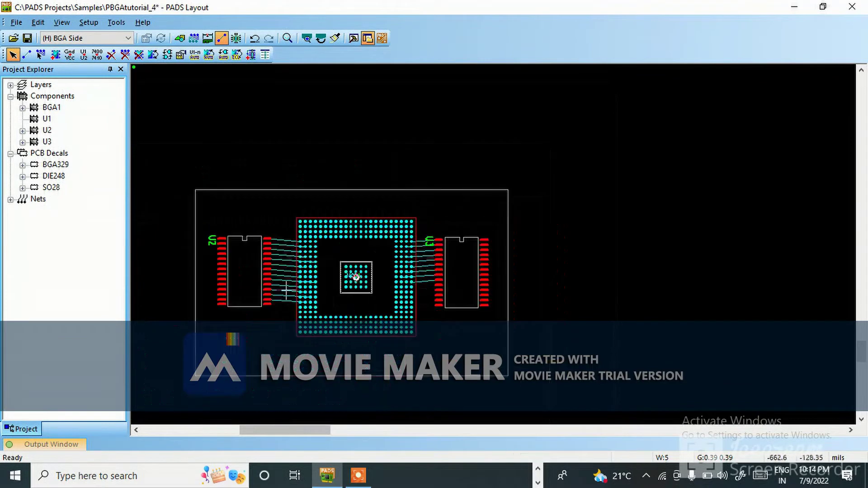
scroll(287, 291, "up", 2)
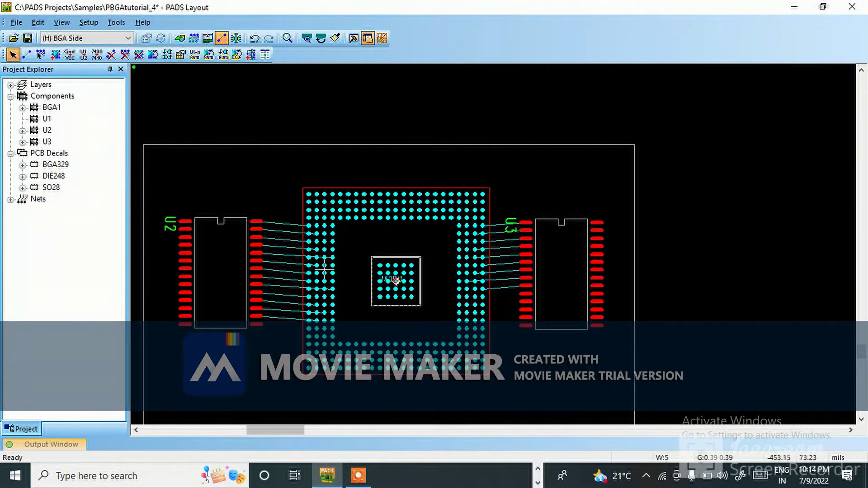
scroll(298, 252, "up", 1)
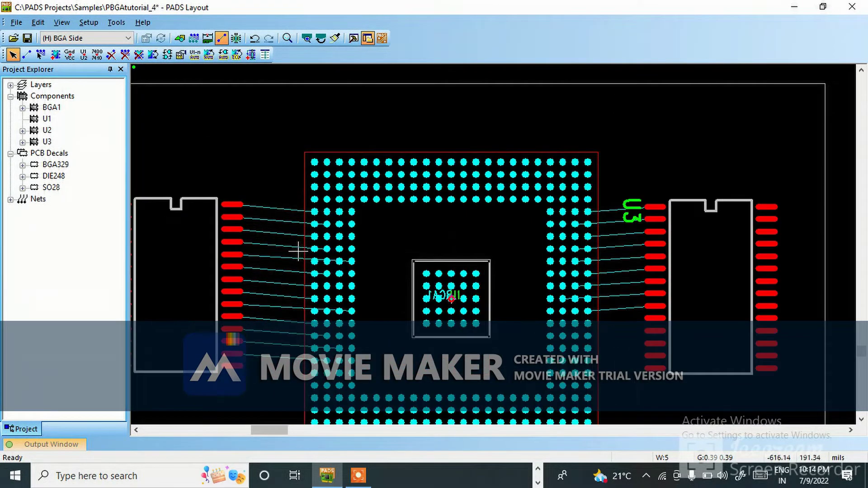
scroll(332, 221, "down", 1)
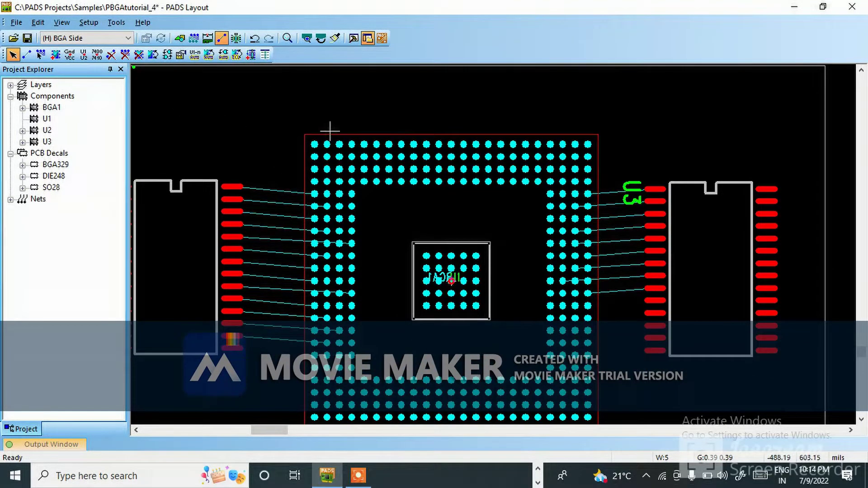
right_click(236, 103)
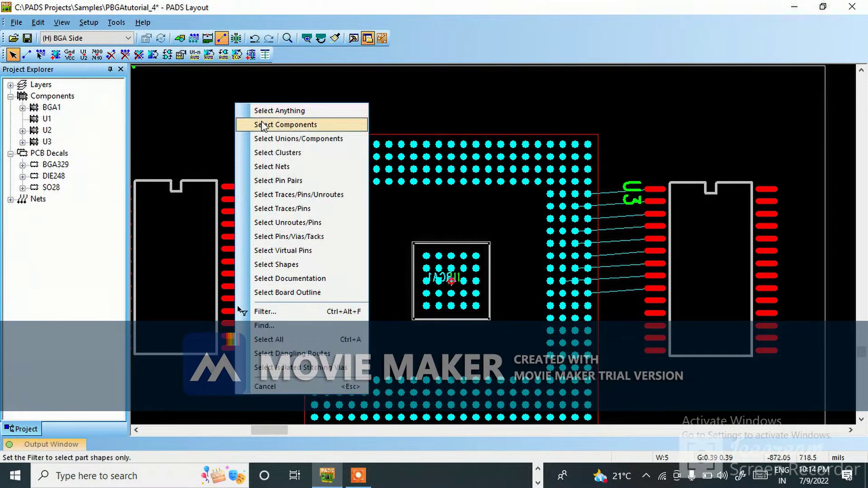
left_click(240, 112)
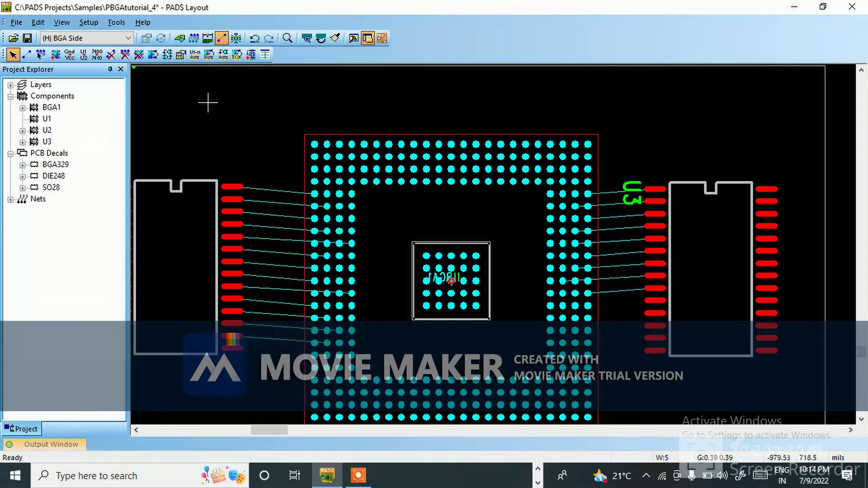
left_click(179, 38)
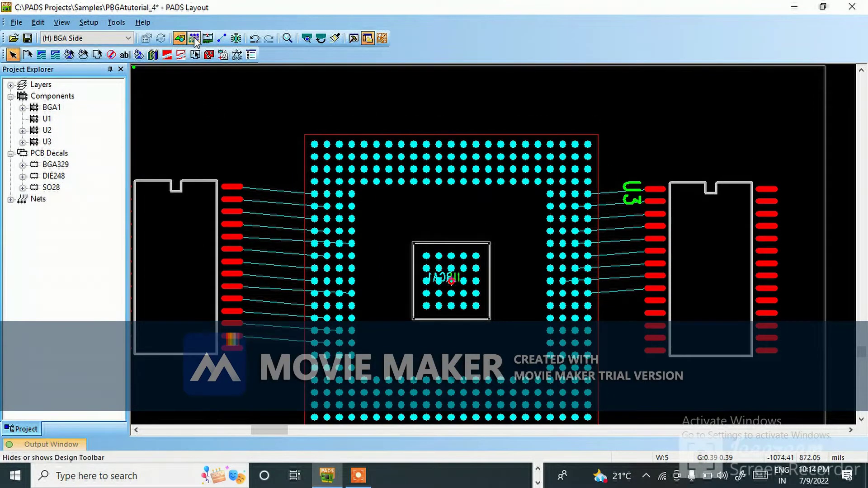
left_click(193, 38)
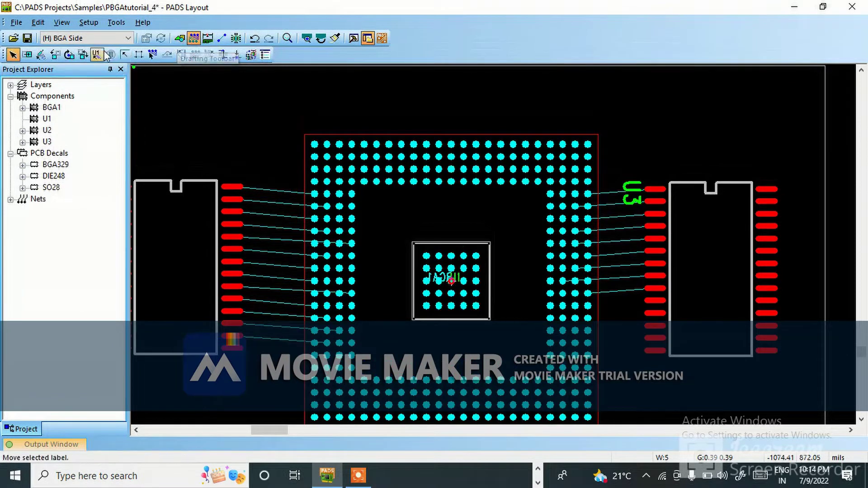
Step: Check the minimum and recommended trace widths and the clearances in BGA1's component-level clearance rules
left_click(88, 24)
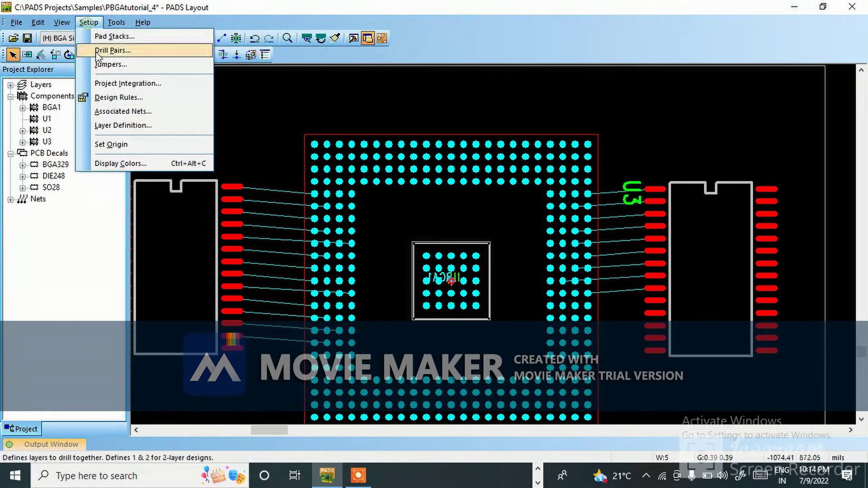
left_click(107, 97)
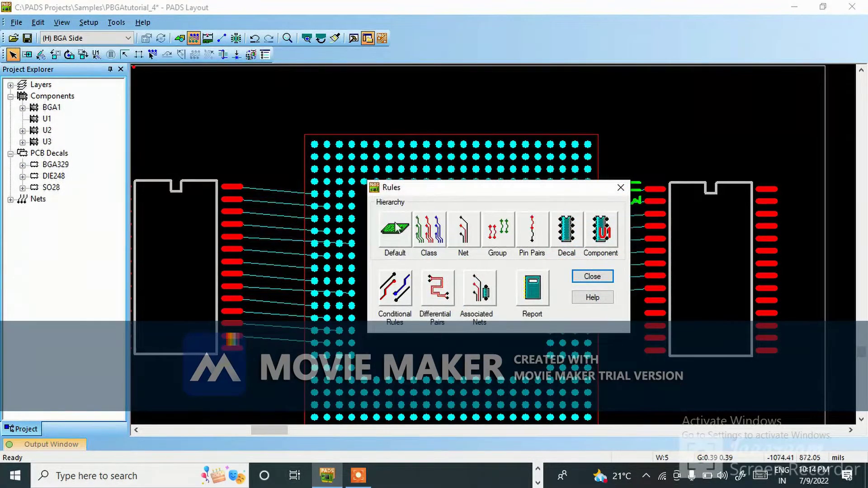
left_click(601, 231)
left_click(357, 174)
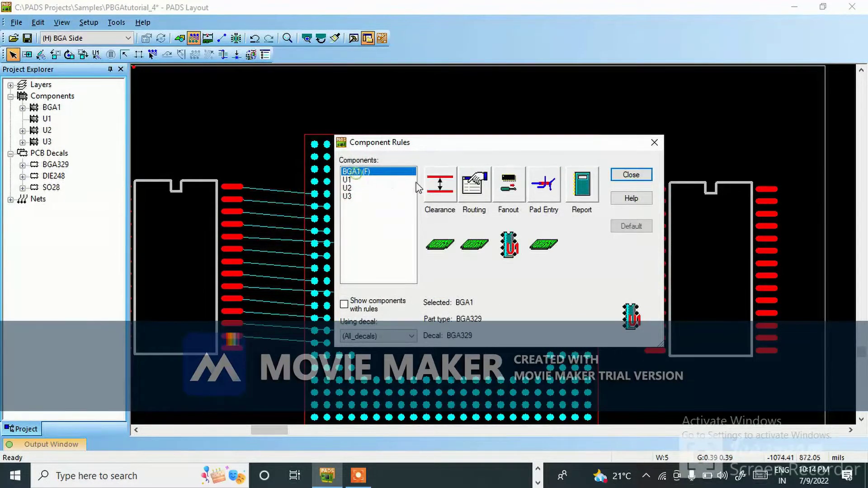
left_click(440, 185)
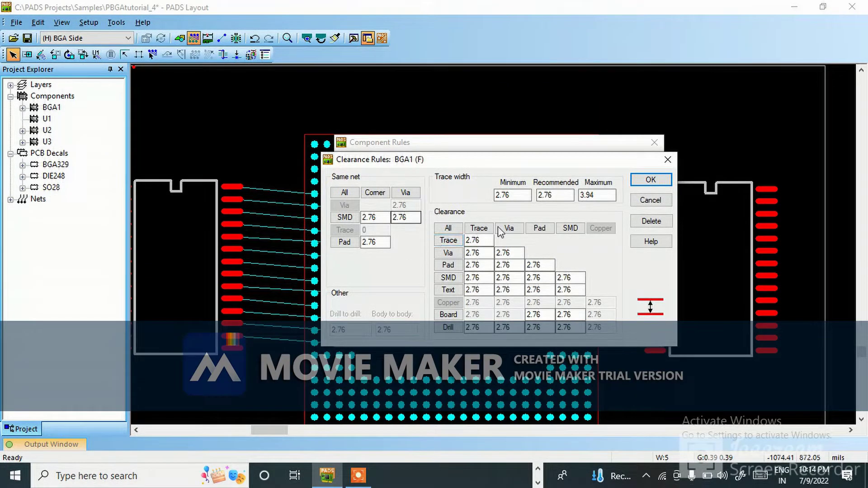
left_click_drag(516, 195, 491, 195)
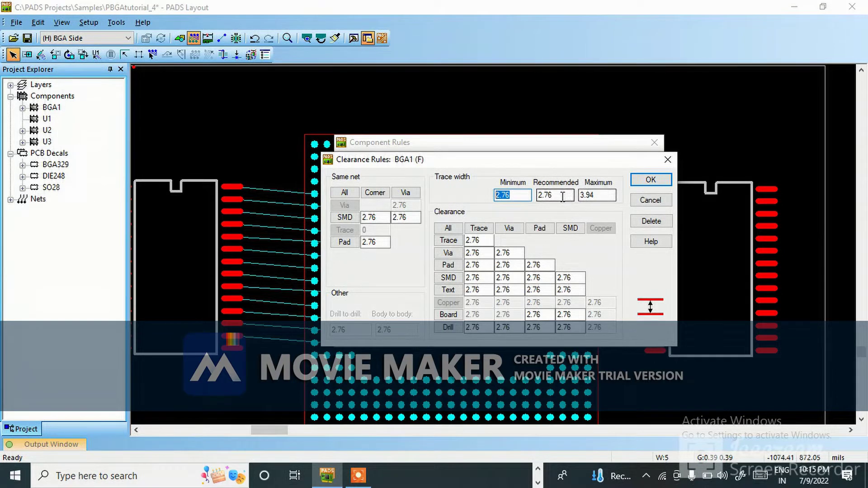
left_click_drag(559, 196, 504, 196)
left_click(651, 182)
left_click(658, 182)
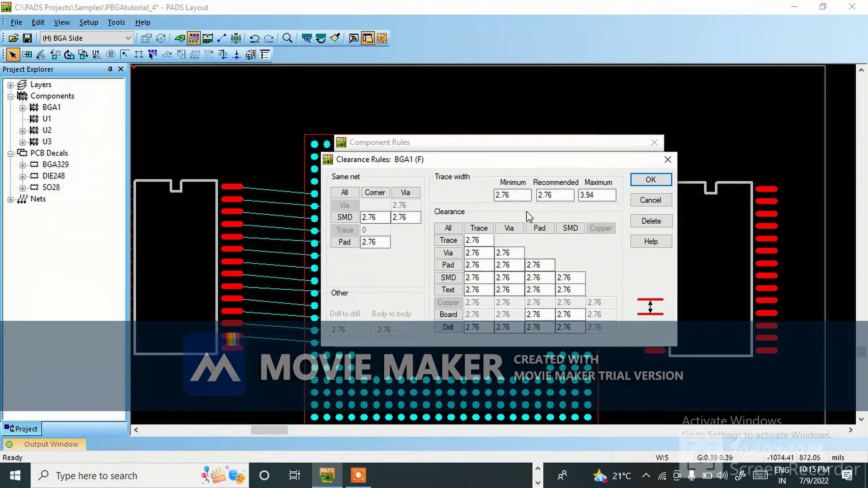
left_click(660, 181)
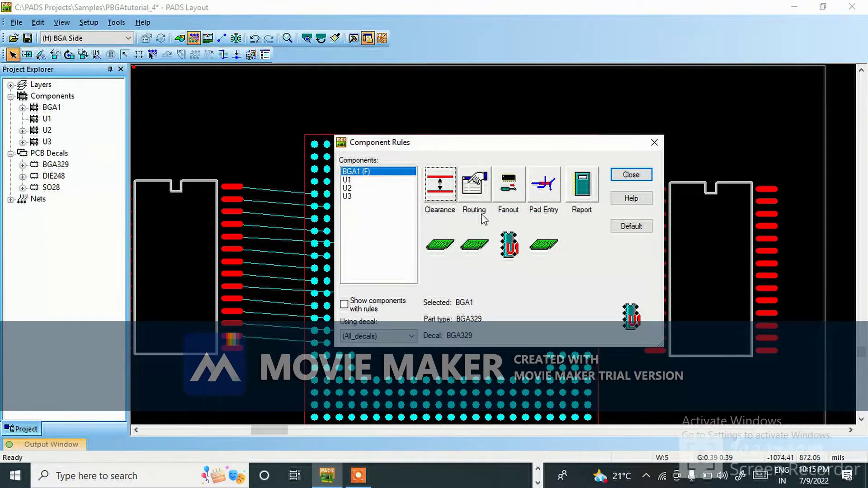
Step: Apply component-level routing rules to BGA1 with STANDARDVIA as the selected via, and close the design rules
left_click(476, 185)
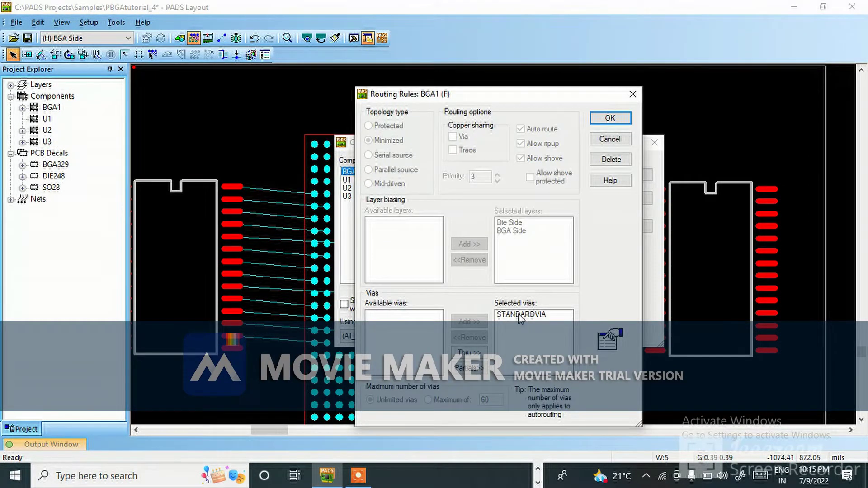
left_click(522, 315)
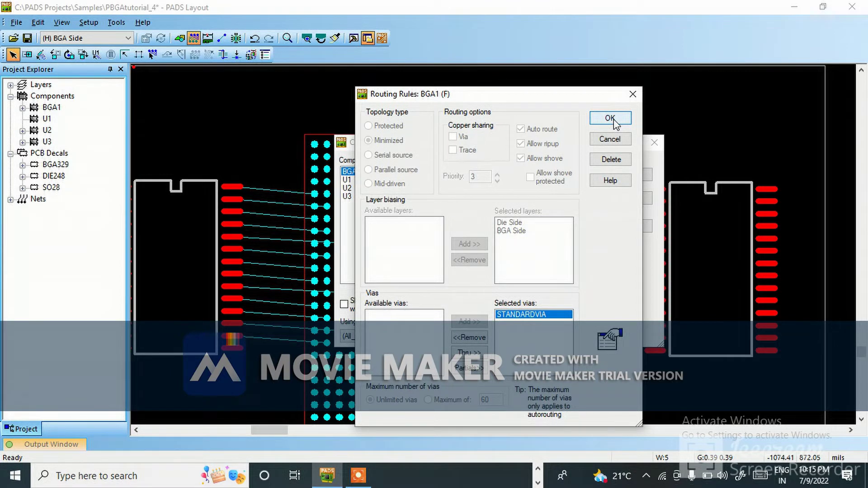
left_click(614, 119)
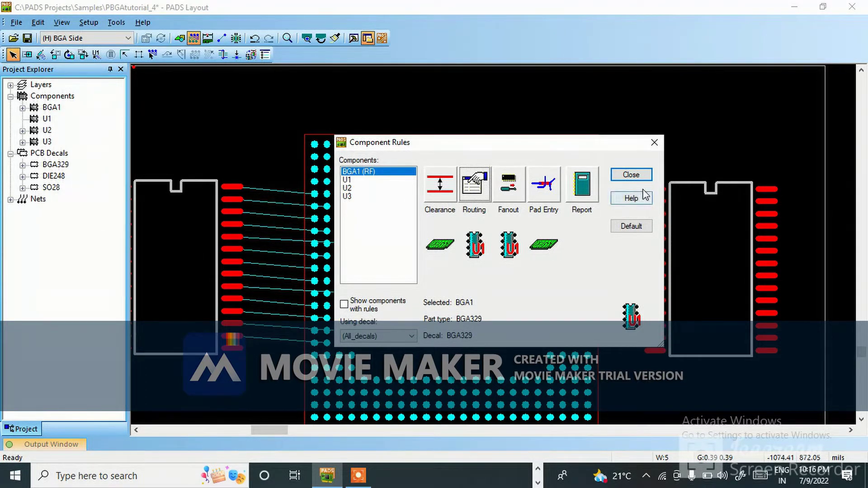
left_click(635, 177)
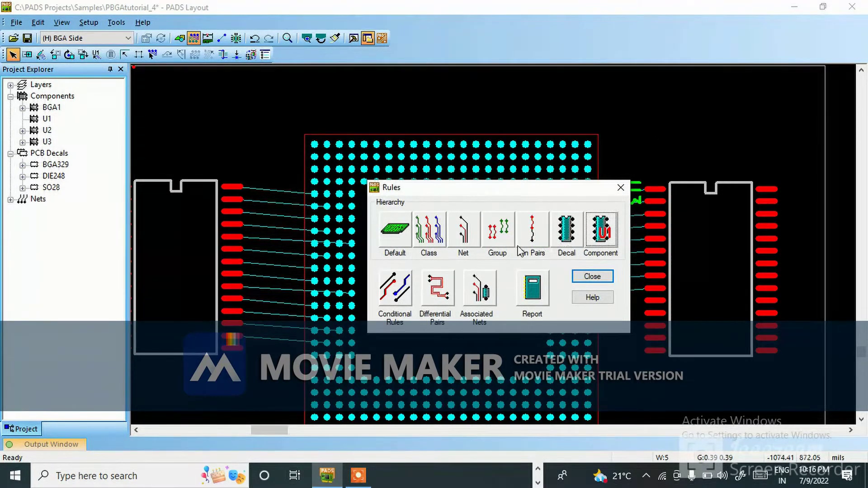
left_click(599, 279)
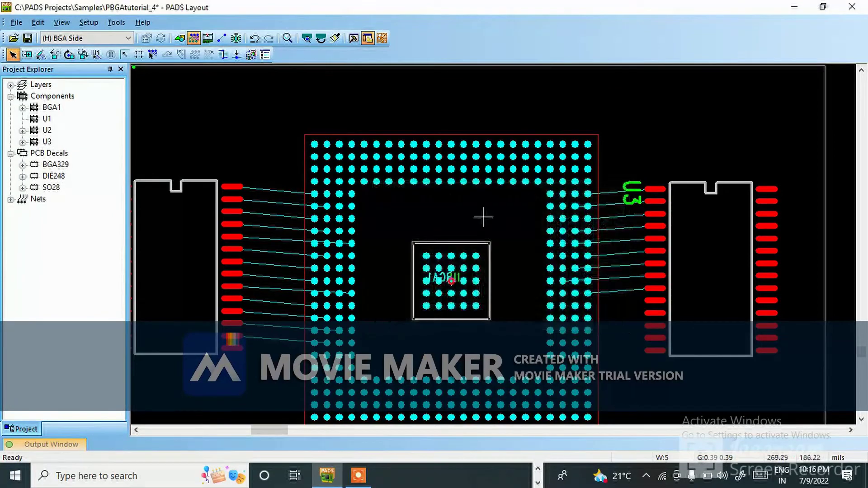
Step: Limit selection to components, select BGA1 and open its component rules from the component properties
right_click(320, 137)
left_click(364, 171)
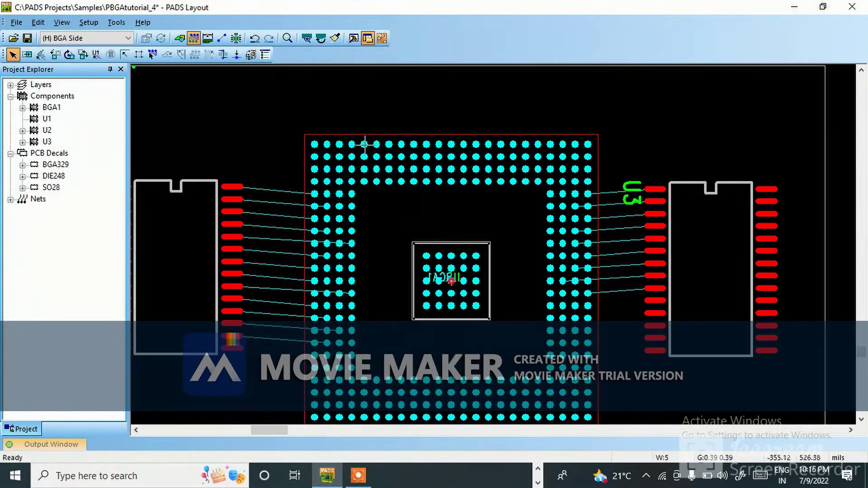
left_click(330, 155)
right_click(331, 155)
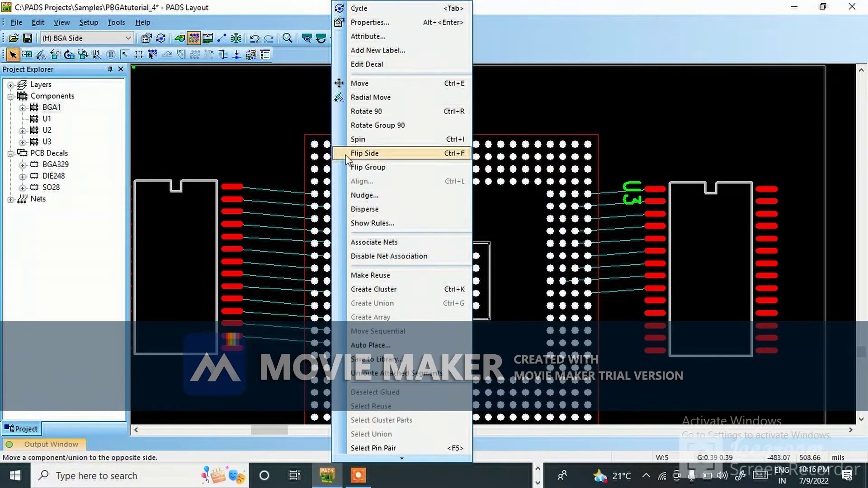
left_click(369, 22)
left_click(575, 205)
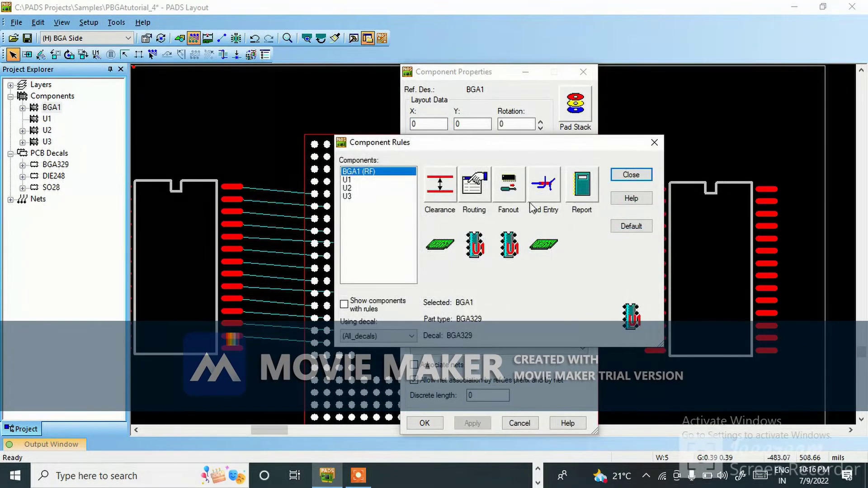
Step: Review BGA1's fanout rules for alignment, direction, via spacing and pin sharing, accept them and close the component properties
left_click(507, 186)
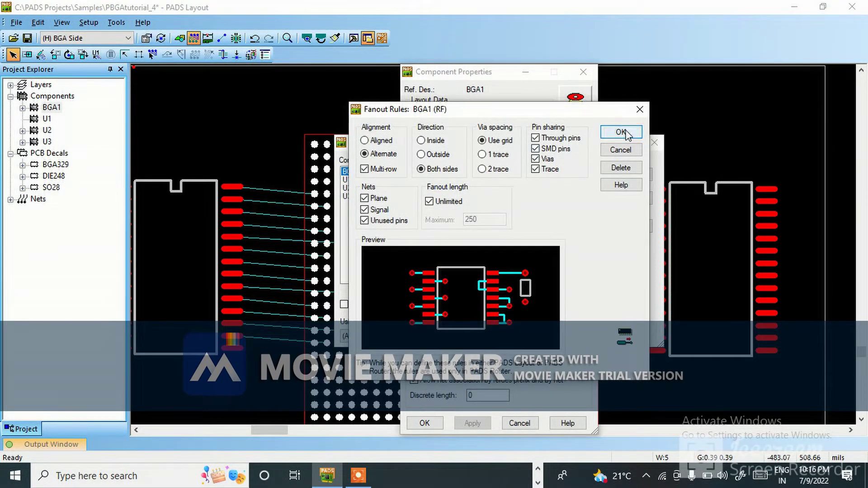
left_click(639, 109)
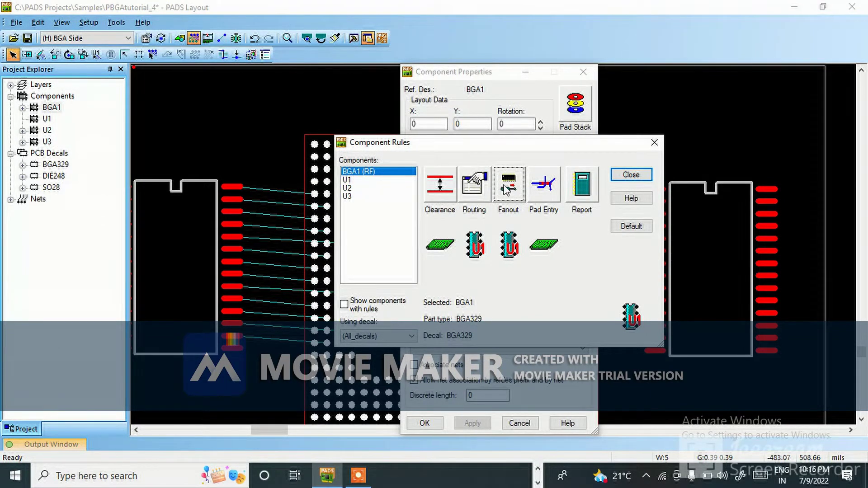
left_click(507, 189)
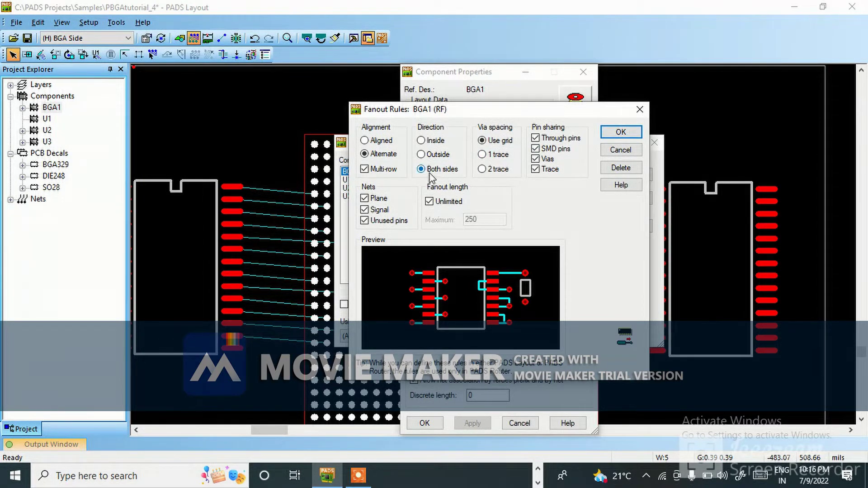
left_click(636, 132)
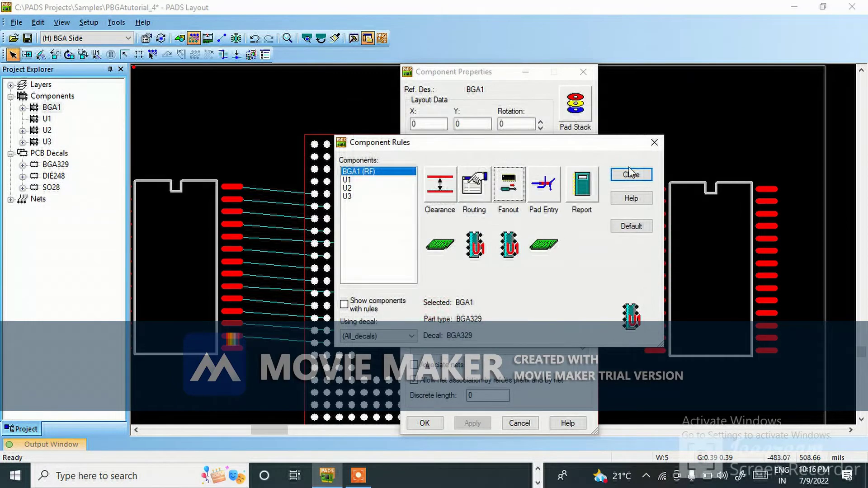
left_click(631, 175)
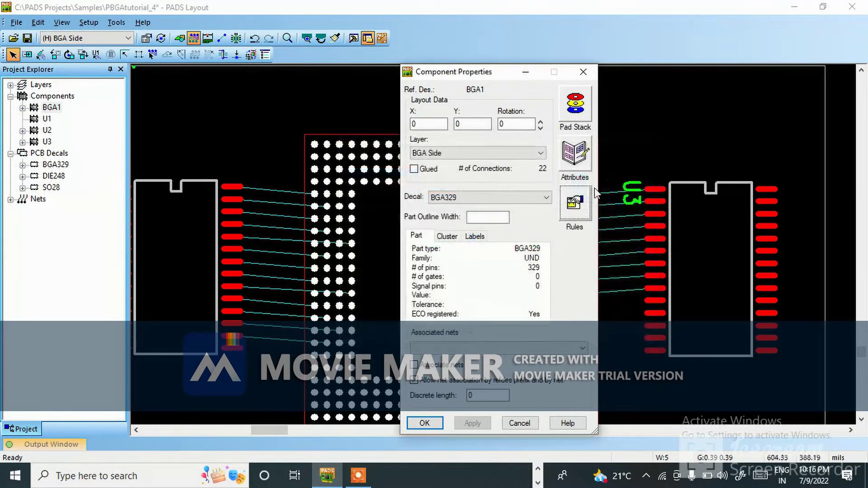
left_click(425, 422)
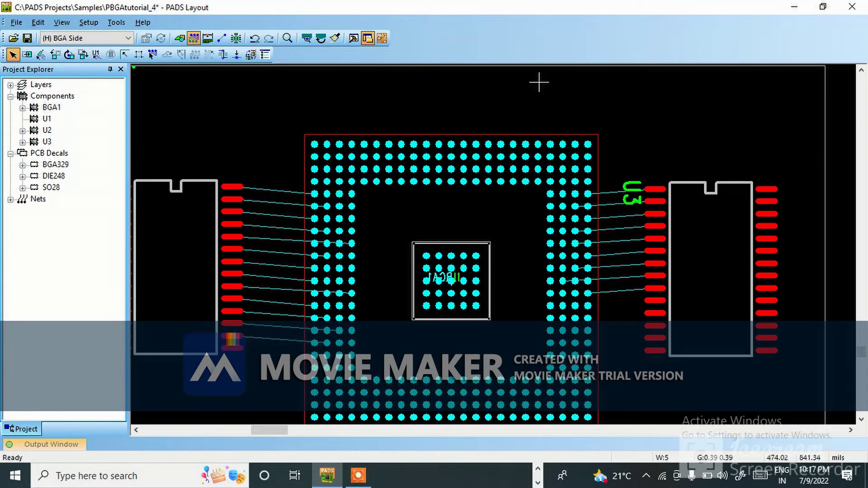
Step: Open the design in PADS Router, limit selection to components and select BGA1
left_click(380, 39)
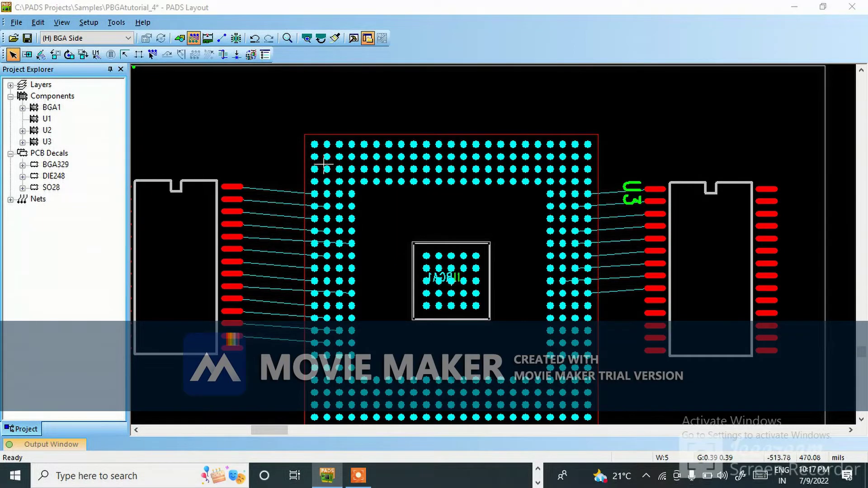
key("ctrl+n")
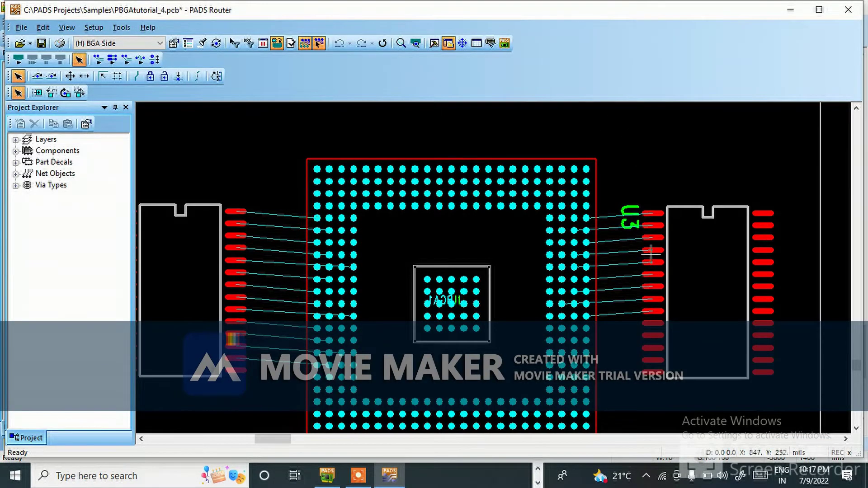
left_click(312, 158)
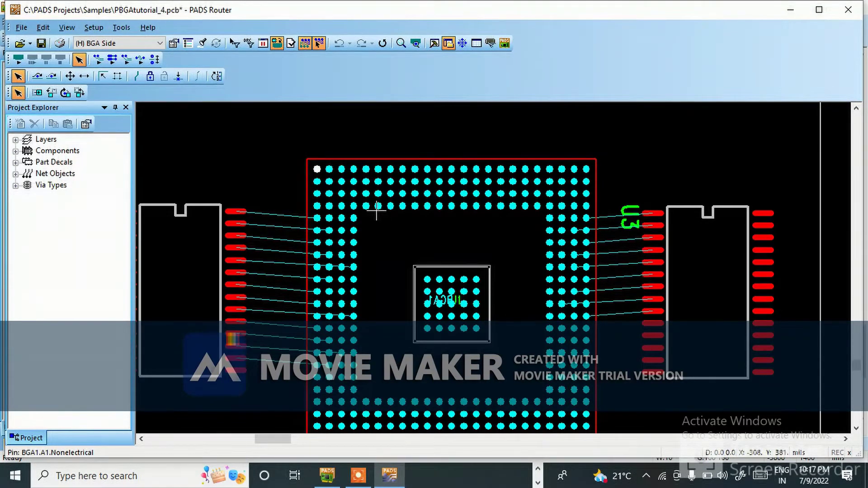
key("Escape")
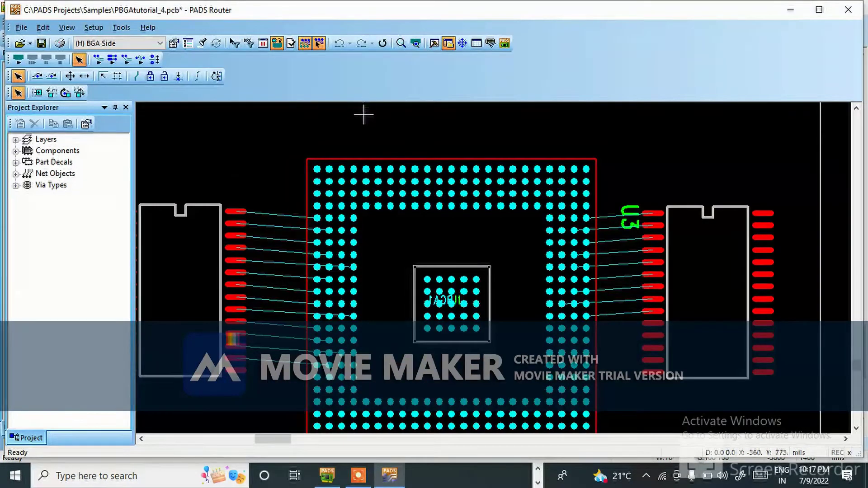
right_click(347, 122)
left_click(361, 149)
left_click(339, 160)
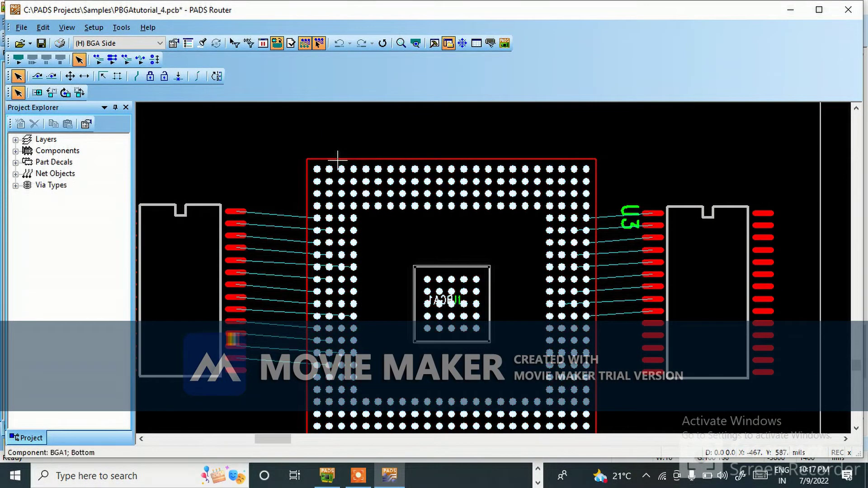
Step: Review BGA1's fanout rules for pin nets, multiple connections, length and BGA via alignment in its component properties, and accept them
right_click(338, 160)
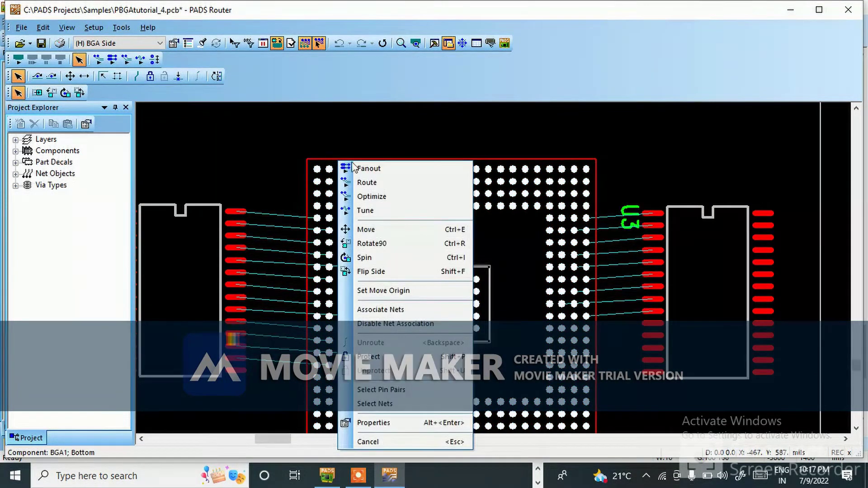
left_click(379, 422)
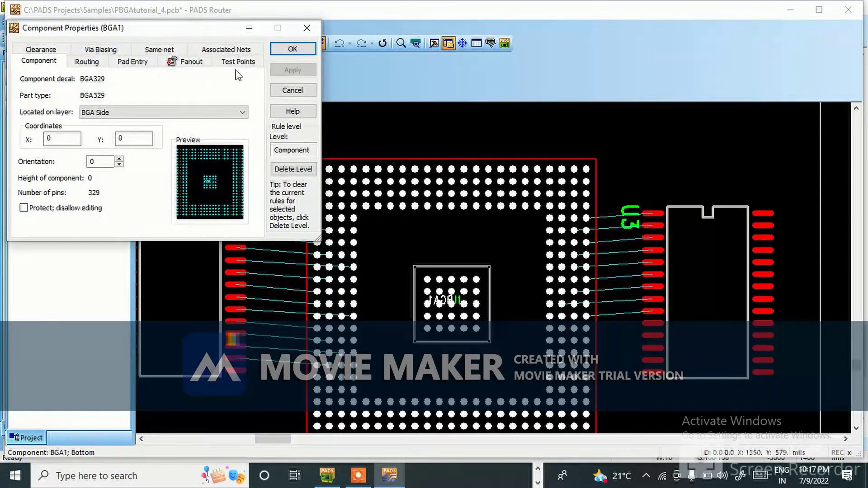
left_click(186, 63)
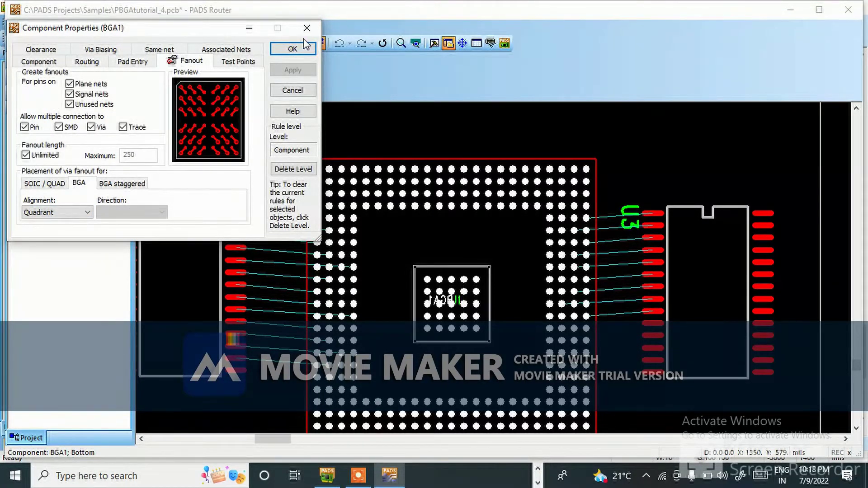
left_click(293, 50)
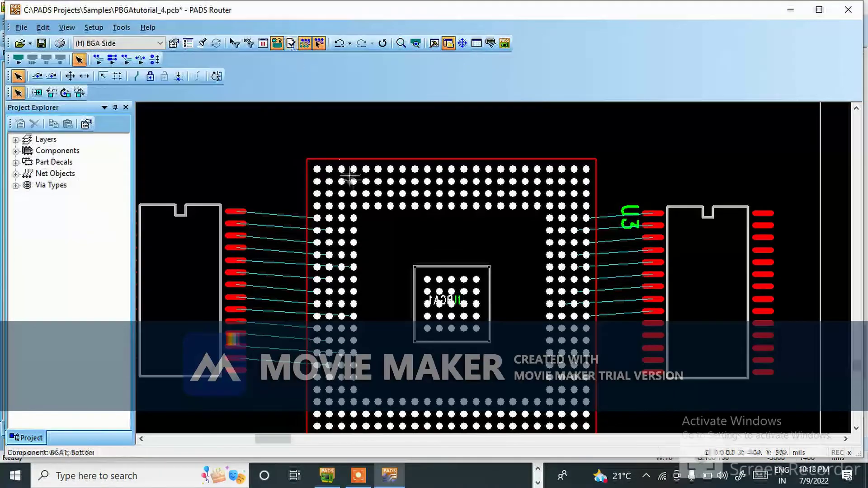
Step: Run Fanout on the selected BGA1 component and view the result across the ball array
right_click(328, 156)
left_click(342, 172)
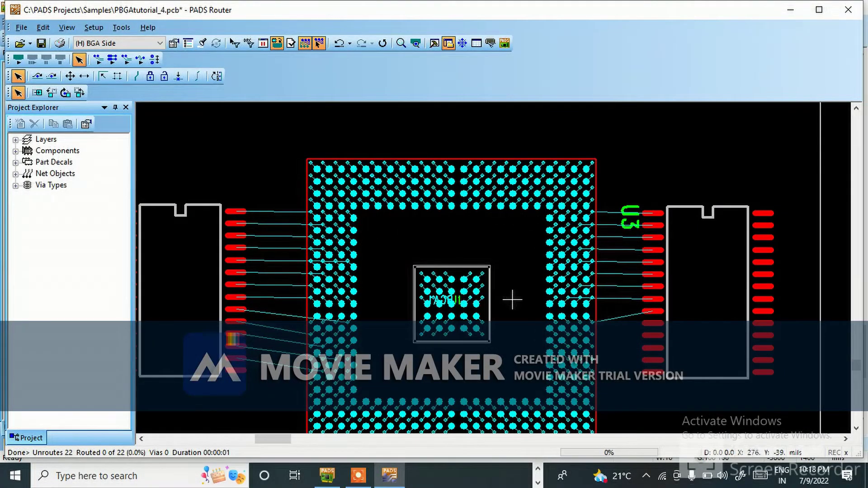
scroll(502, 272, "down", 1)
scroll(462, 229, "down", 1)
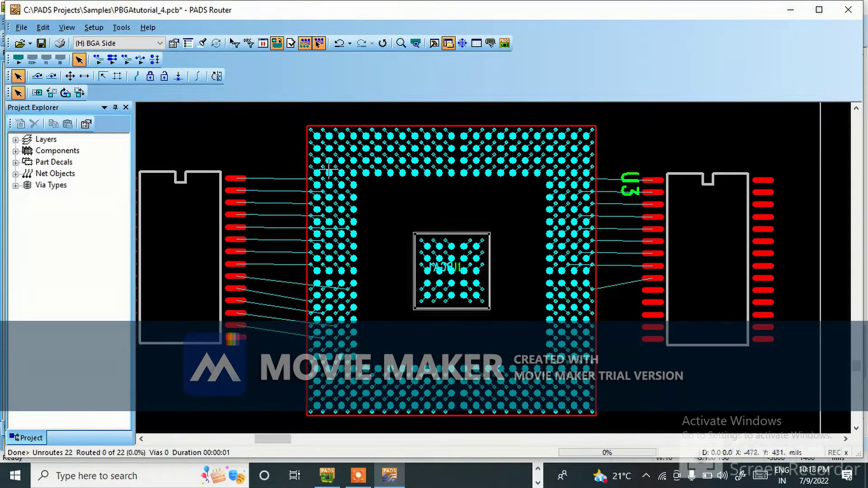
Step: Interactively route U2's uppermost BGA-facing pad to its fanout via in BGA1's outer column on the Die Side layer
scroll(311, 186, "up", 1)
scroll(317, 195, "left", 1)
scroll(317, 196, "up", 2)
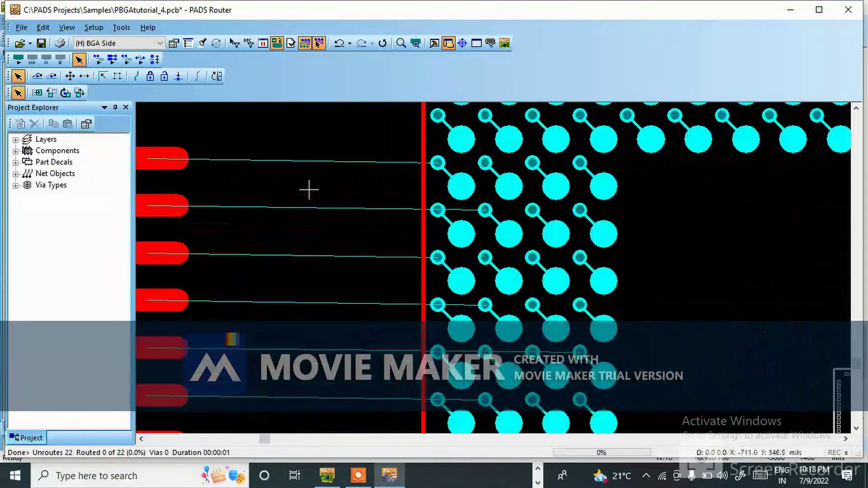
left_click(37, 76)
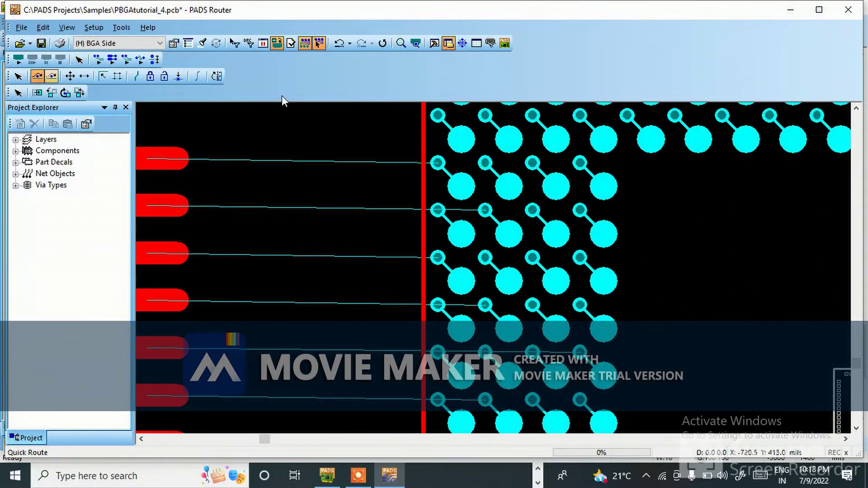
left_click(167, 158)
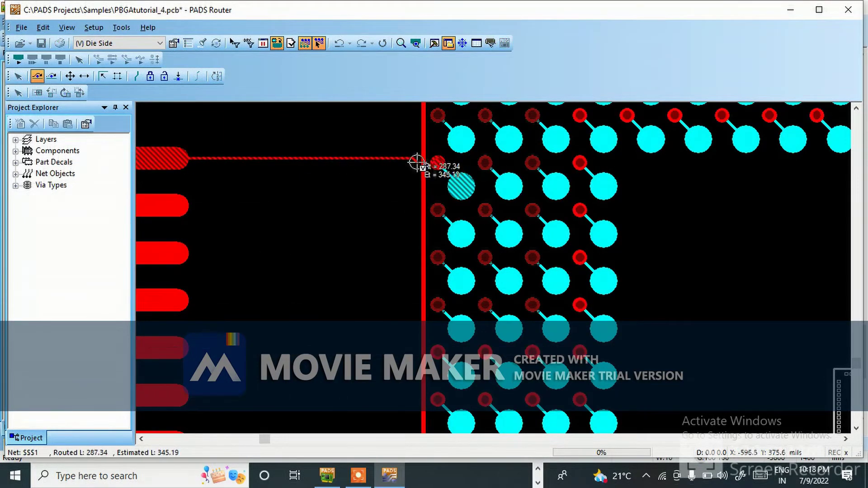
left_click(436, 164)
left_click(485, 209)
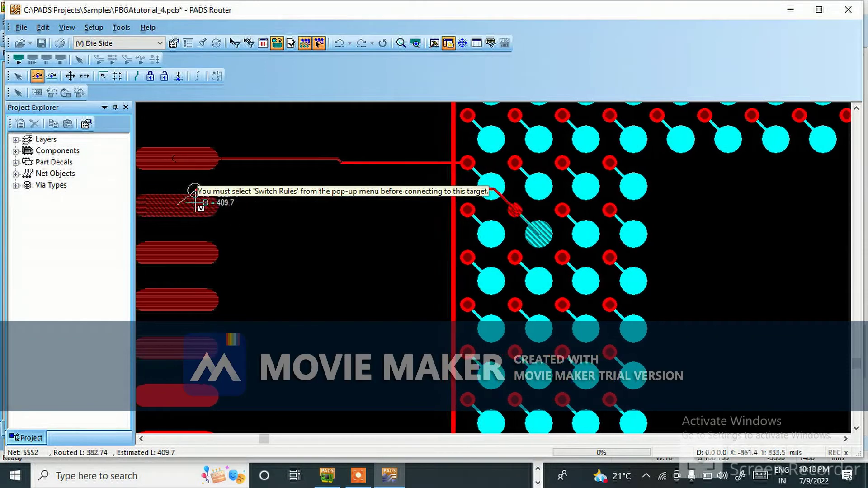
right_click(315, 190)
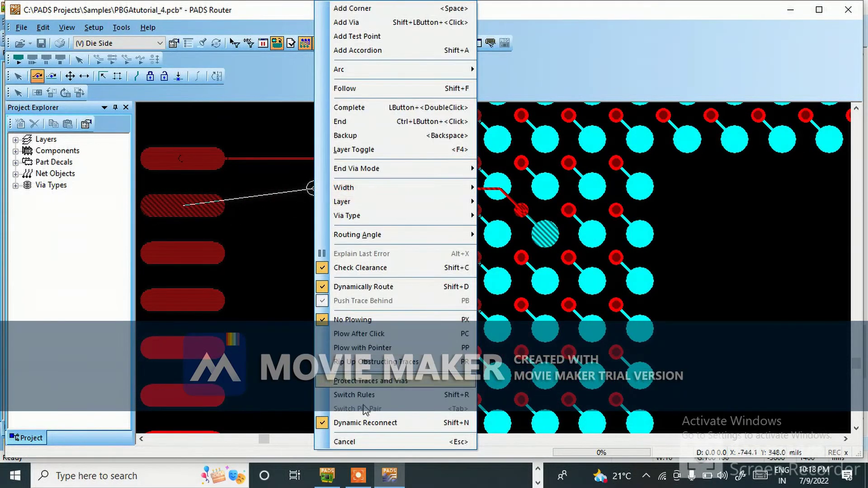
left_click(348, 442)
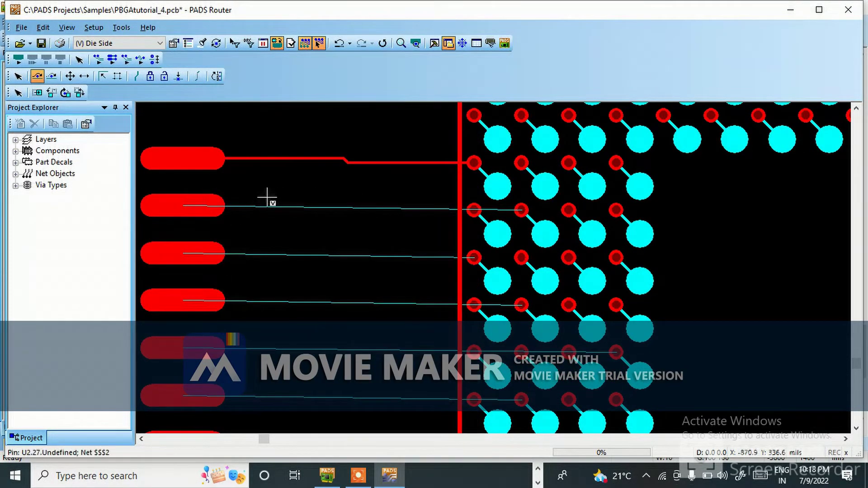
Step: Route U2 pin 27 to its fanout via in BGA1's second column, passing between the first two rows of vias
left_click(252, 196)
left_click(347, 185)
left_click(522, 210)
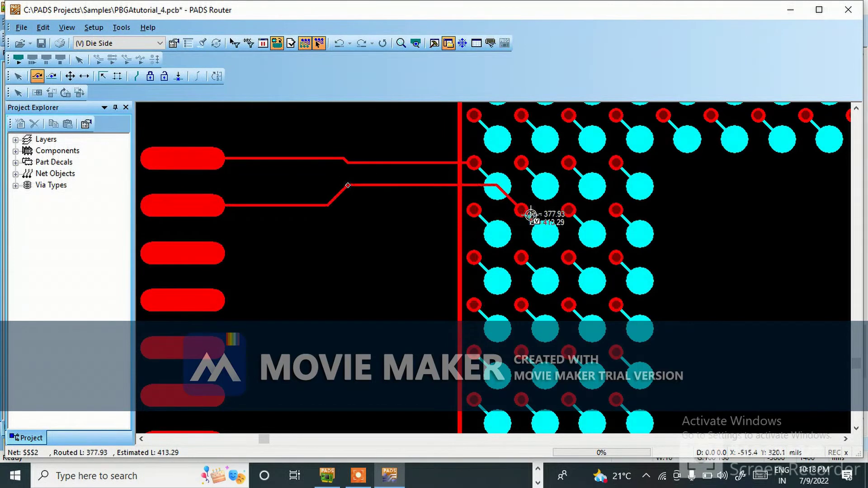
left_click(199, 251)
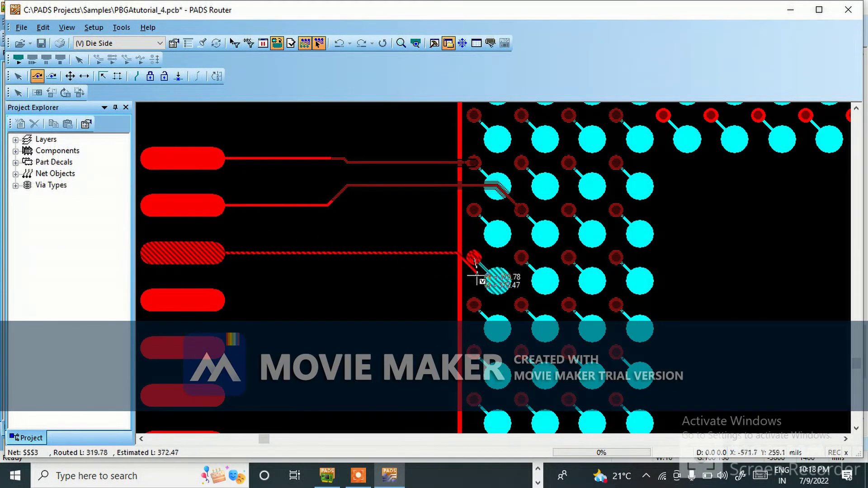
right_click(294, 229)
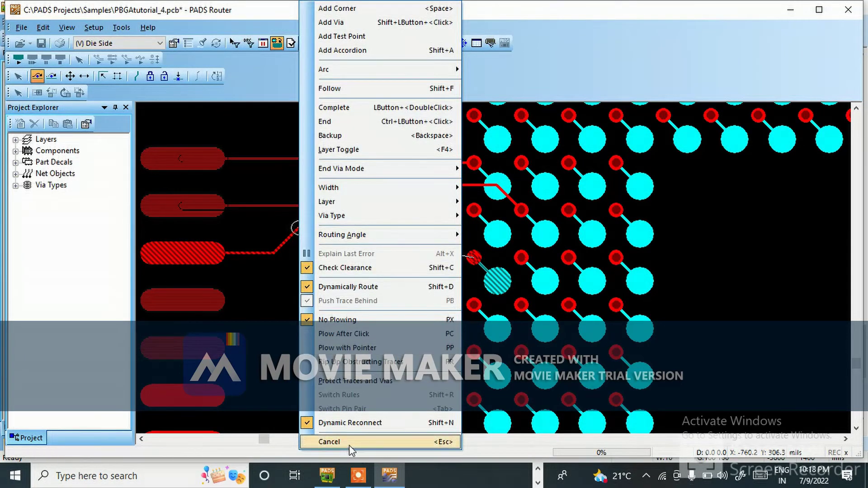
left_click(334, 442)
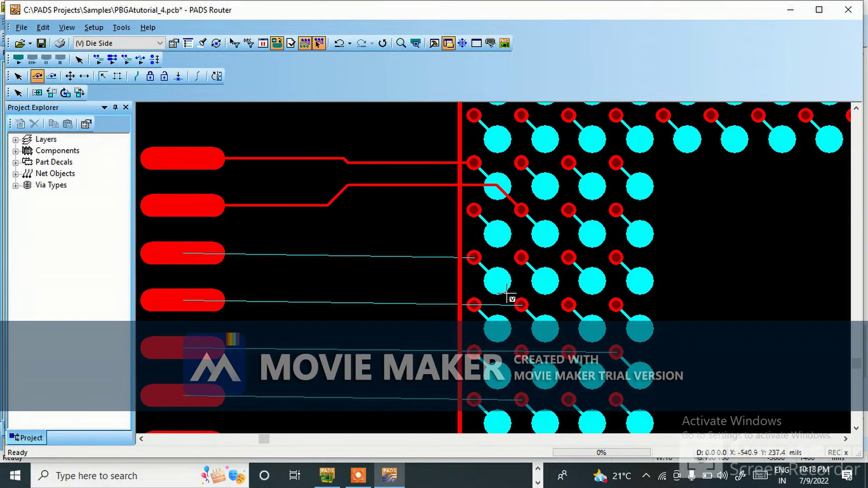
scroll(513, 301, "down", 2)
scroll(524, 317, "up", 2)
left_click(559, 311)
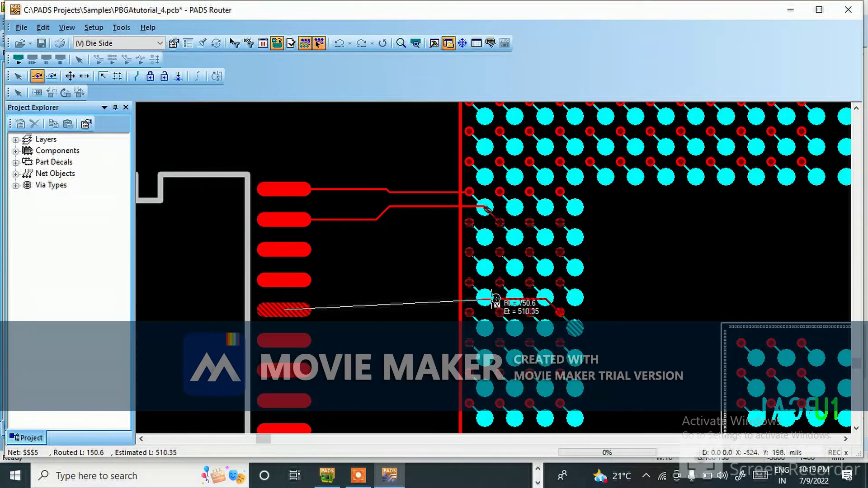
right_click(457, 301)
left_click(487, 442)
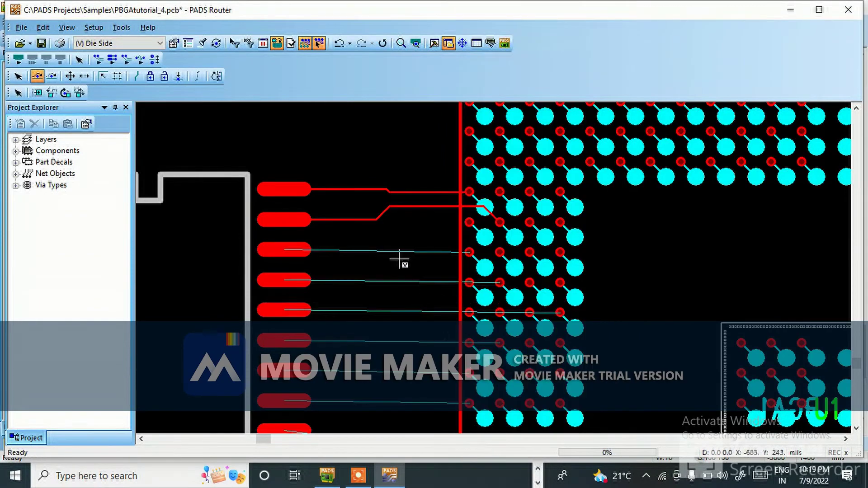
Step: Examine the fanout via directions around BGA1 and the connections still unrouted to U2 and U3
scroll(398, 254, "down", 3)
scroll(403, 253, "down", 2)
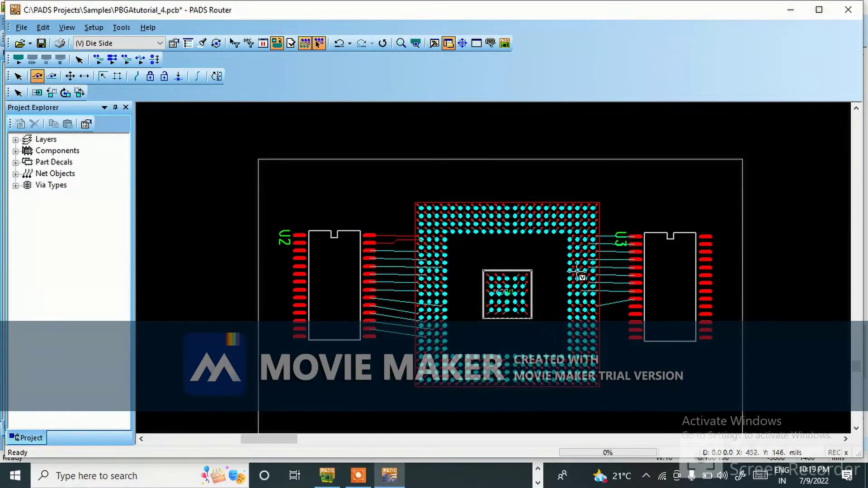
scroll(611, 271, "up", 1)
scroll(588, 255, "up", 1)
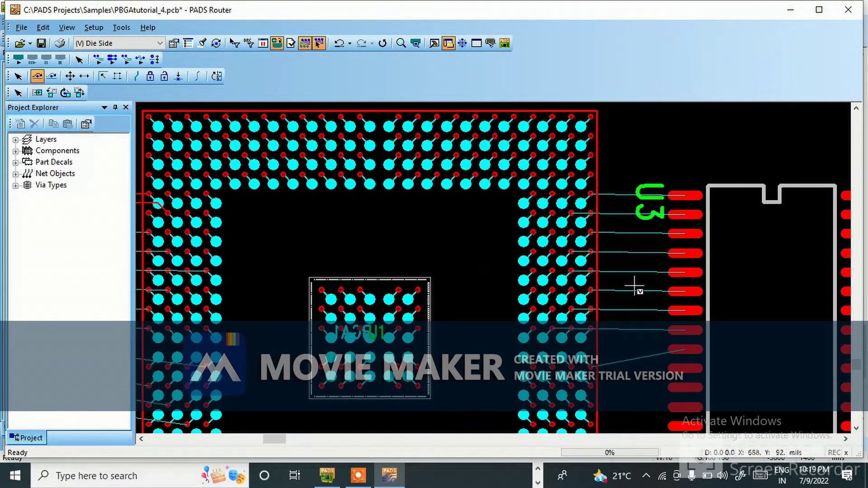
scroll(633, 235, "down", 1)
scroll(359, 263, "up", 1)
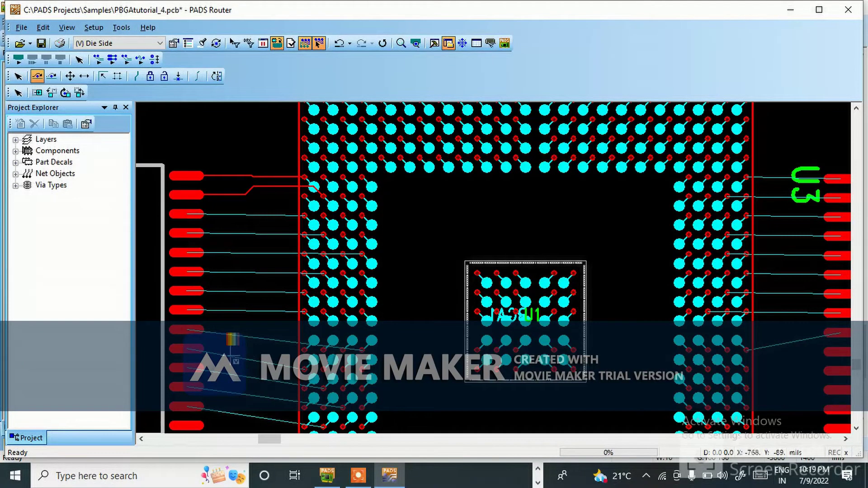
scroll(362, 312, "down", 2)
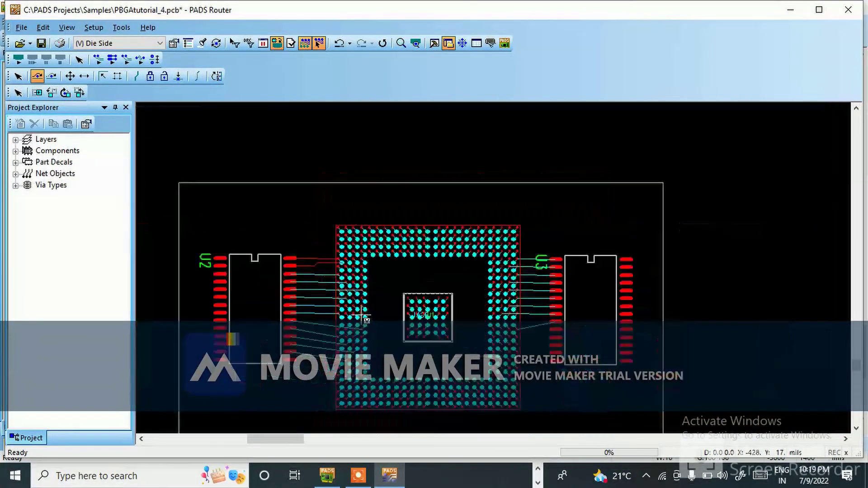
scroll(516, 325, "up", 2)
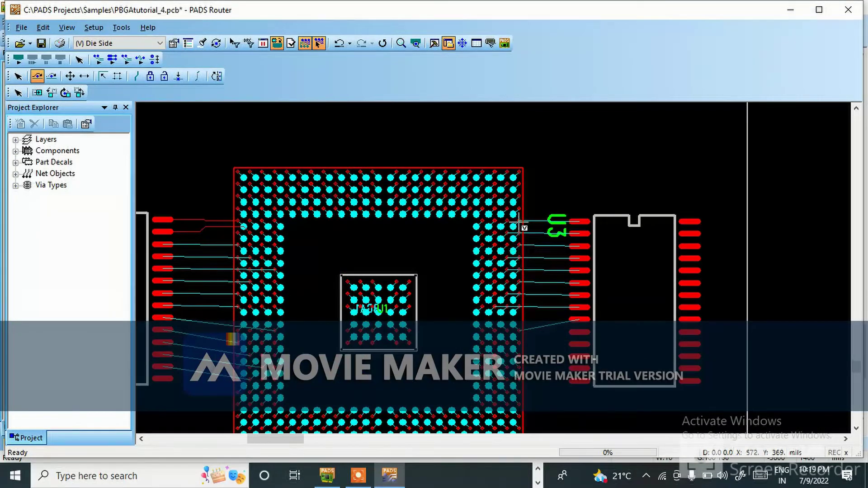
scroll(522, 228, "down", 2)
scroll(518, 294, "up", 2)
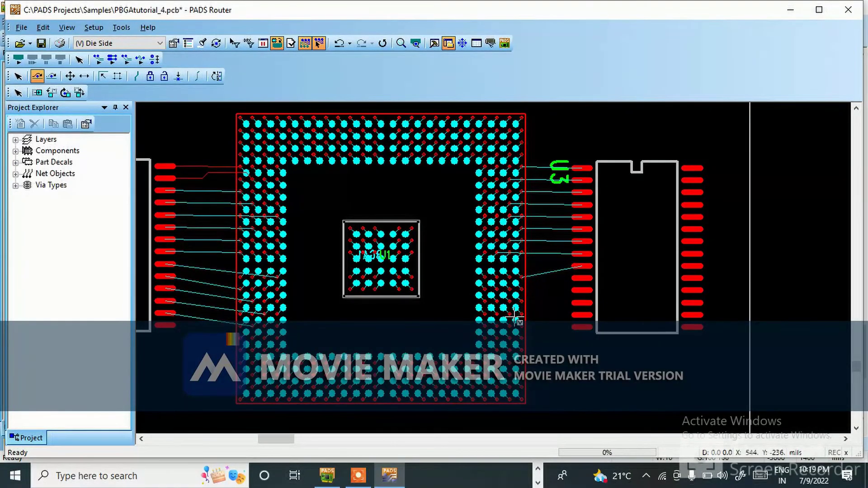
scroll(548, 246, "down", 2)
scroll(398, 232, "up", 2)
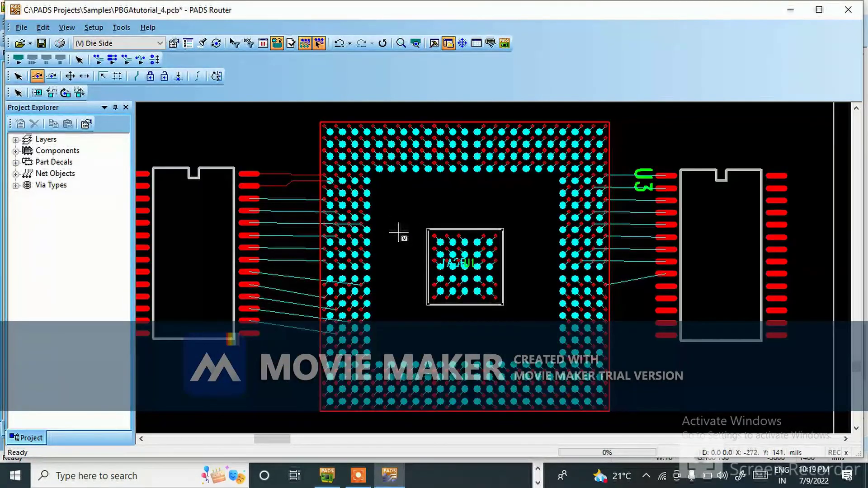
scroll(399, 232, "up", 2)
scroll(413, 234, "down", 1)
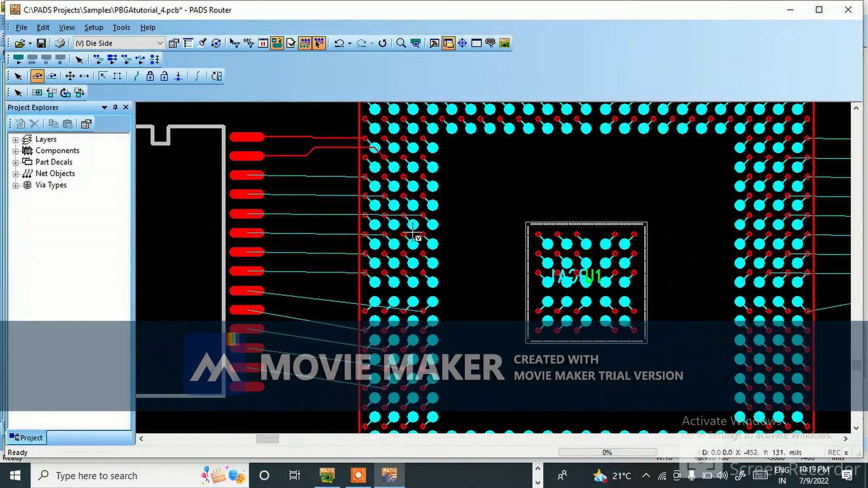
scroll(413, 234, "down", 2)
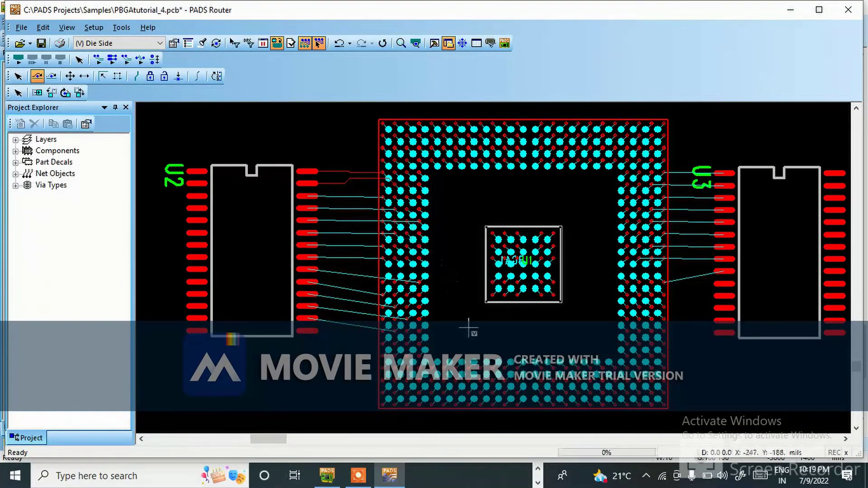
scroll(388, 278, "up", 4)
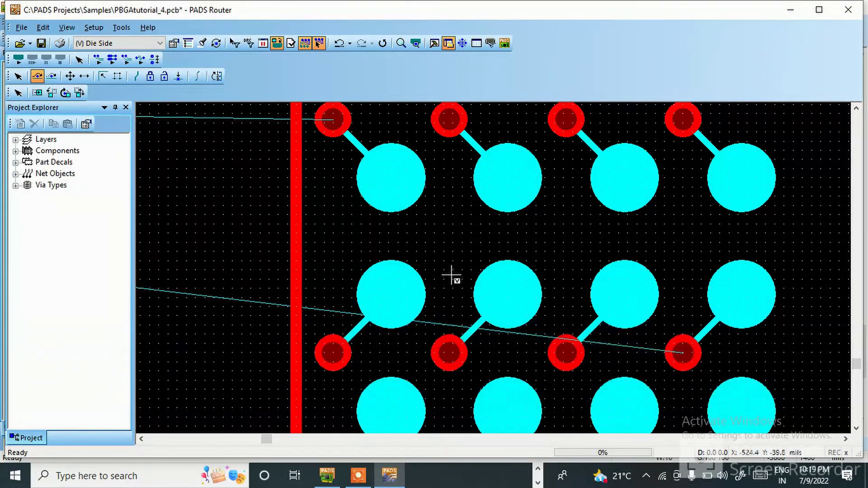
scroll(440, 280, "down", 2)
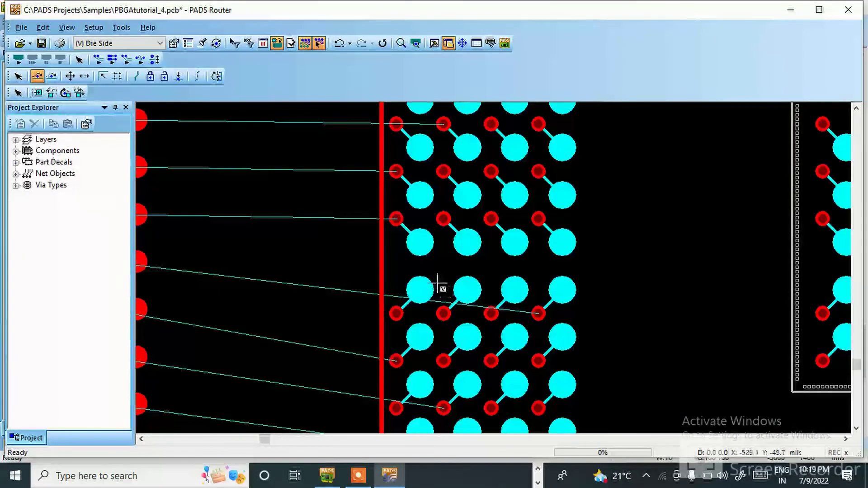
scroll(438, 284, "down", 2)
scroll(441, 287, "down", 2)
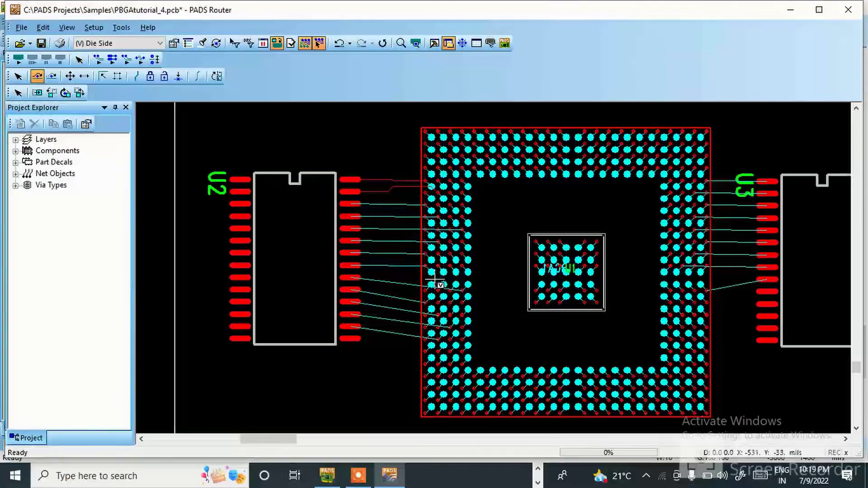
scroll(442, 287, "down", 1)
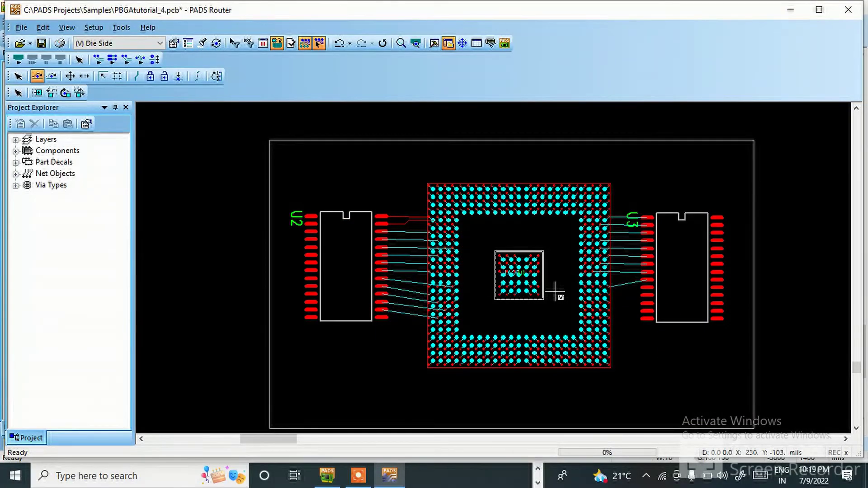